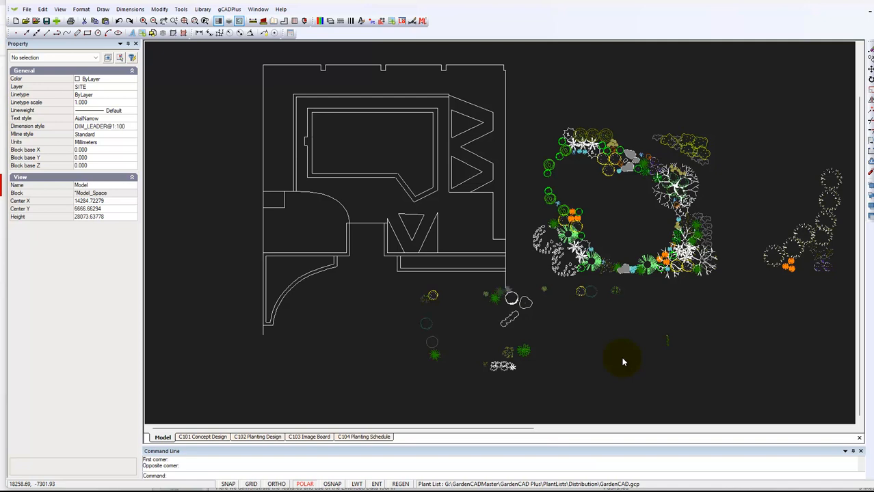
Set the drawing area background colour to White from the View menu
left_click(59, 9)
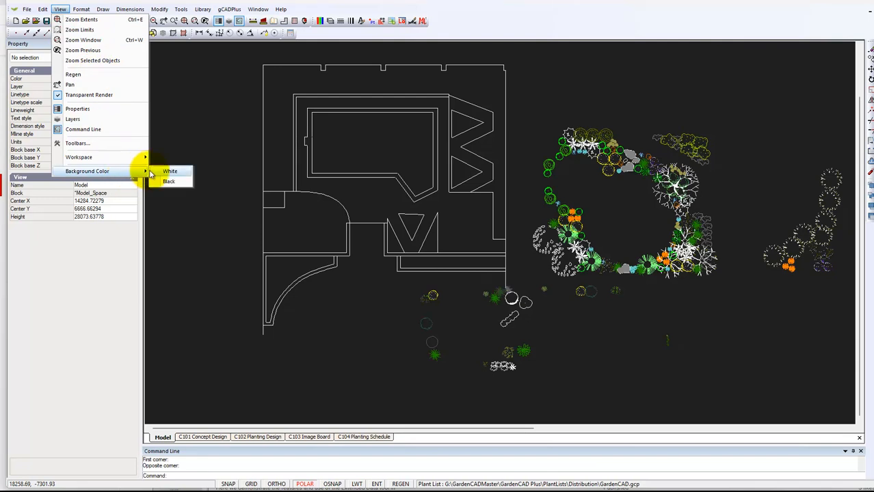
left_click(170, 171)
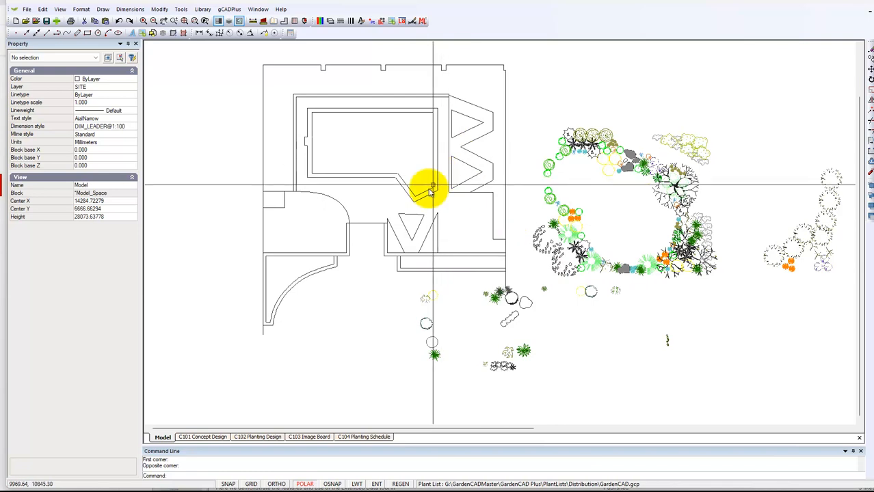
Crossing-select the 14 house-outline objects, then clear the selection
left_click_drag(441, 216, 350, 159)
left_click(349, 159)
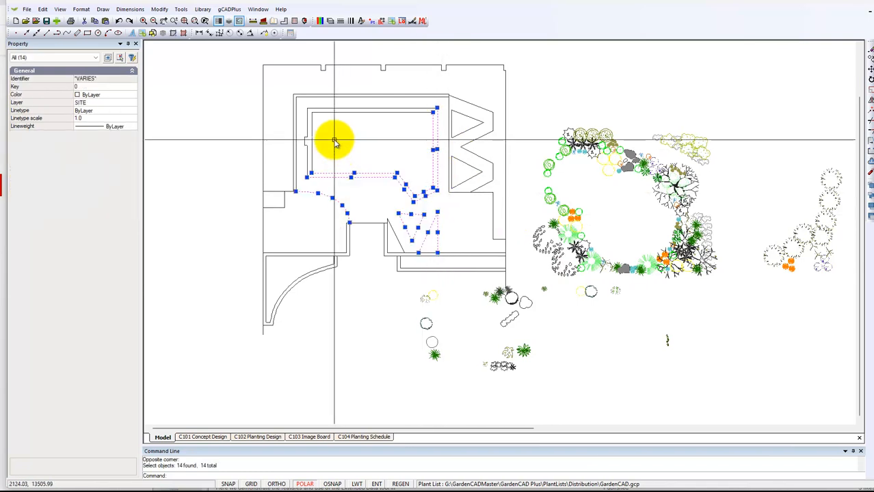
key("Escape")
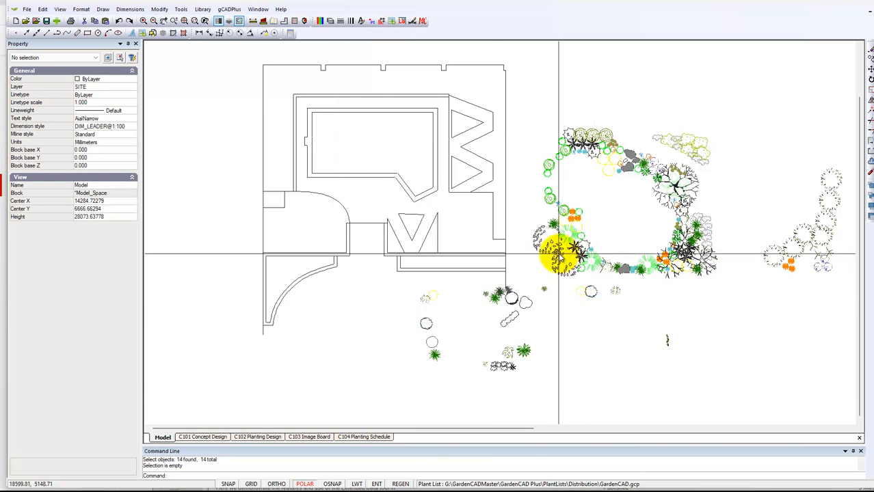
Select the lilac hibiscus UPlantSmallTree01 block at the bed's left edge, nudging it into place
left_click(547, 251)
left_click_drag(546, 250, 542, 251)
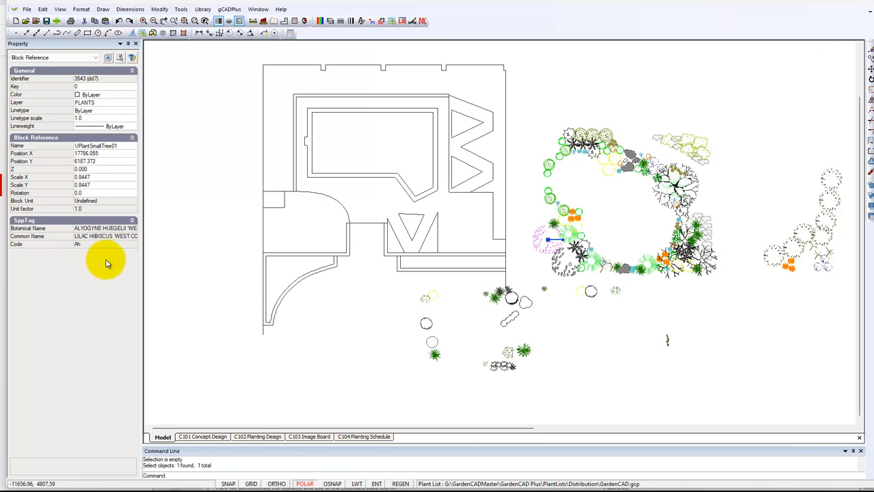
key("Escape")
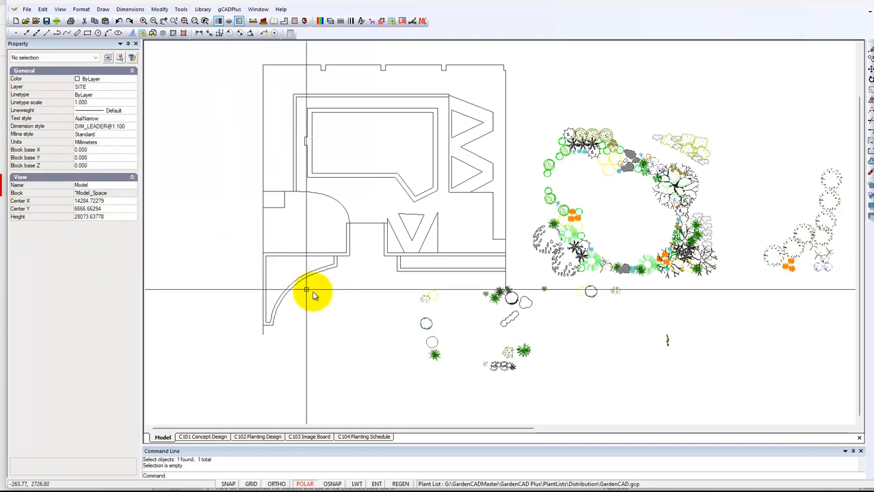
left_click(547, 244)
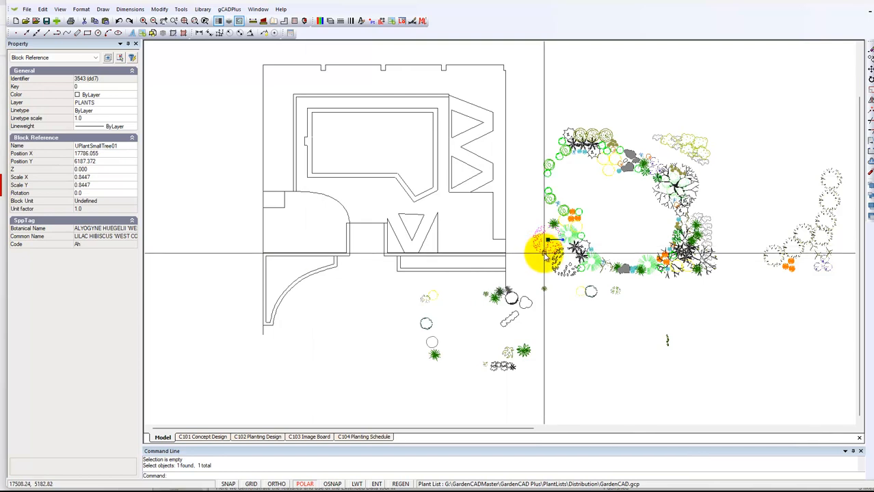
mouse_move(544, 254)
left_mouse_down()
mouse_move(535, 263)
mouse_move(536, 236)
mouse_move(559, 232)
mouse_move(557, 253)
left_mouse_up()
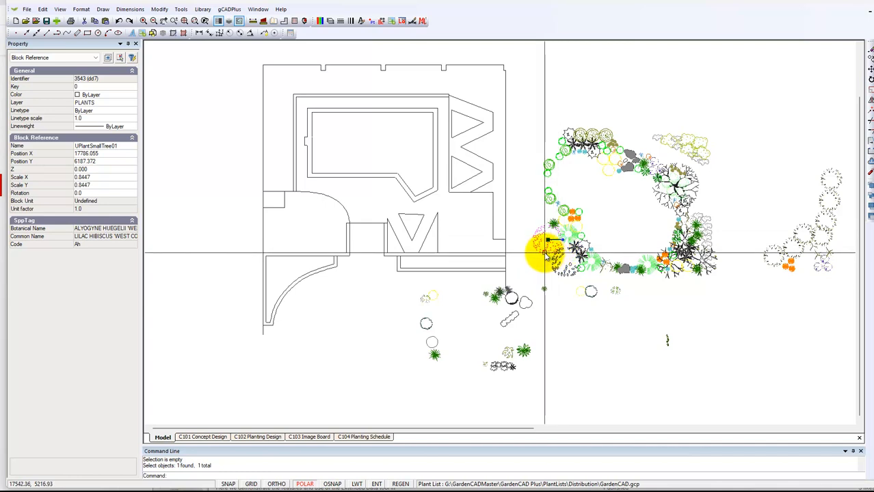
left_click_drag(543, 254, 547, 244)
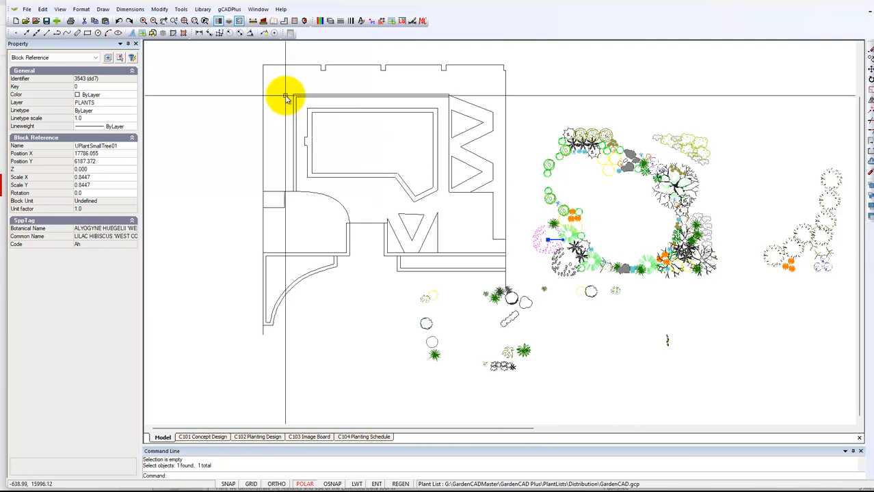
Copy the lilac hibiscus symbol to the top-left corner of the site boundary
right_click(565, 314)
left_click(589, 342)
left_click(548, 240)
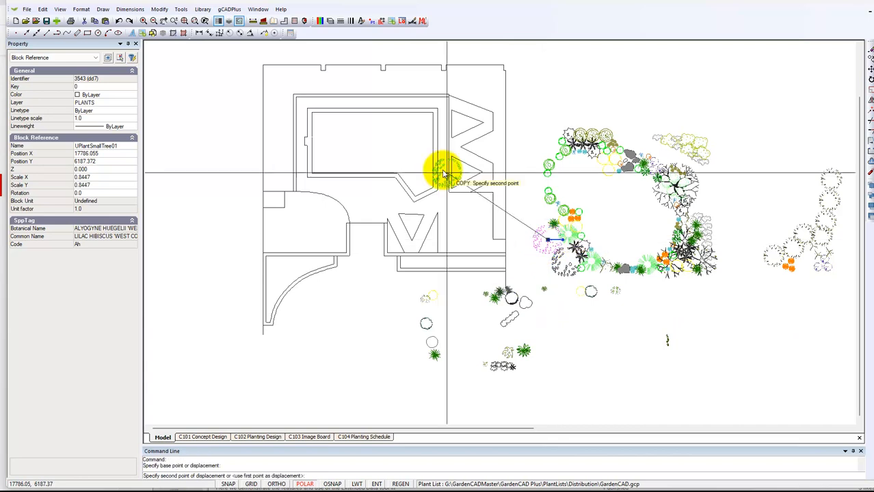
left_click(267, 72)
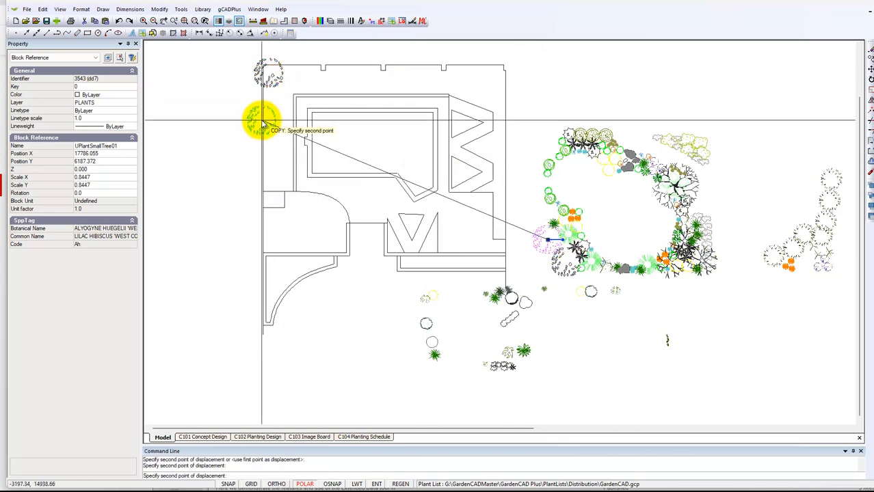
key("Escape")
Rotate the copied hibiscus to 337.96 degrees using its rotation grip
left_click(273, 82)
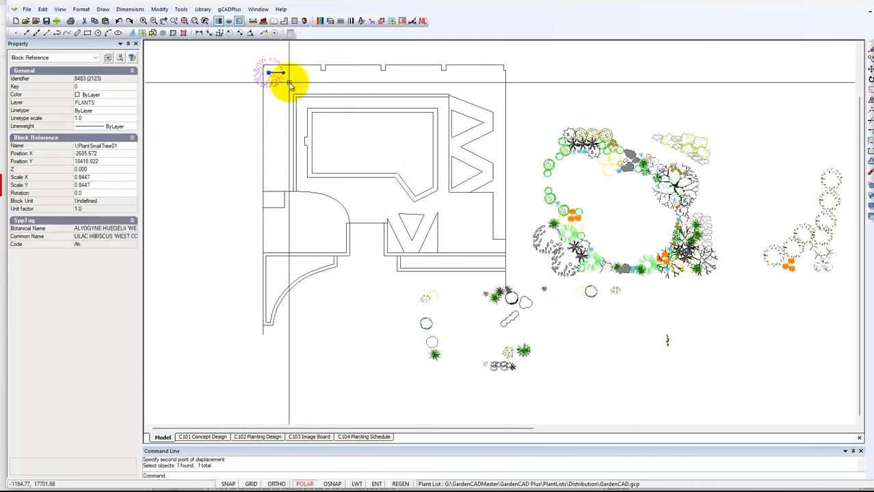
left_click(284, 72)
left_click(287, 80)
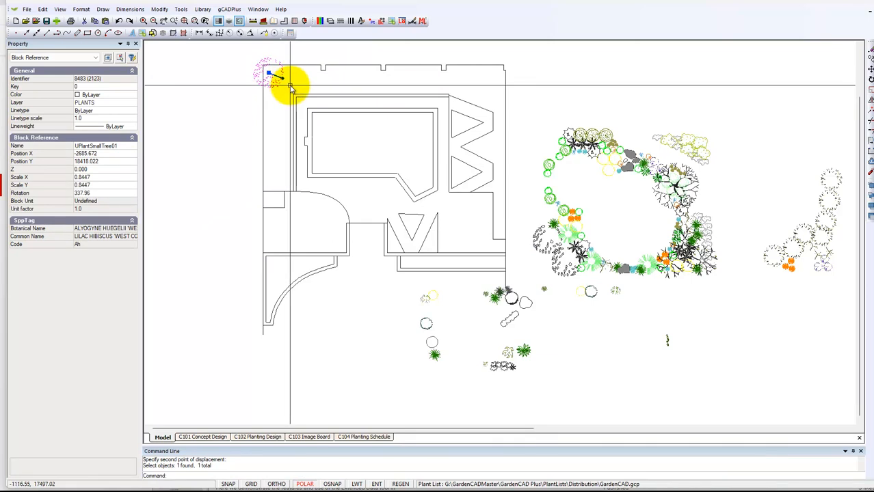
Scale up the copied hibiscus from a base point and a reference point
right_click(297, 89)
left_click(315, 156)
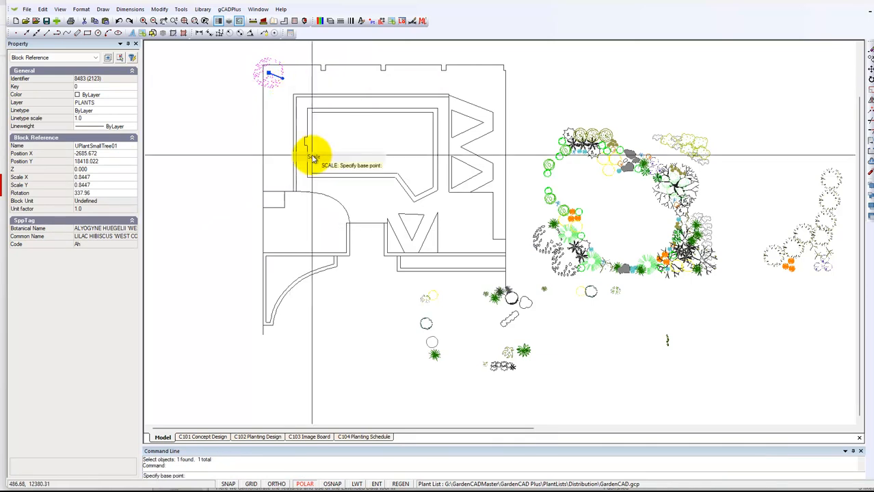
left_click(278, 83)
left_click(279, 84)
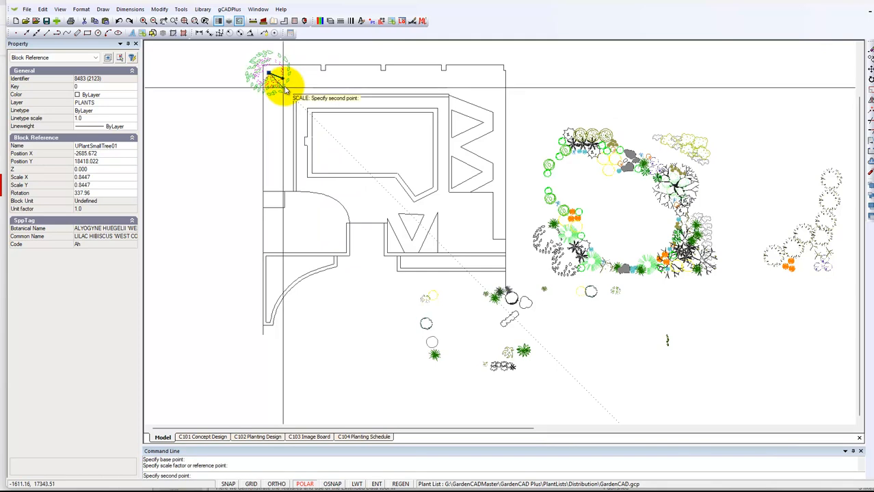
key("Escape")
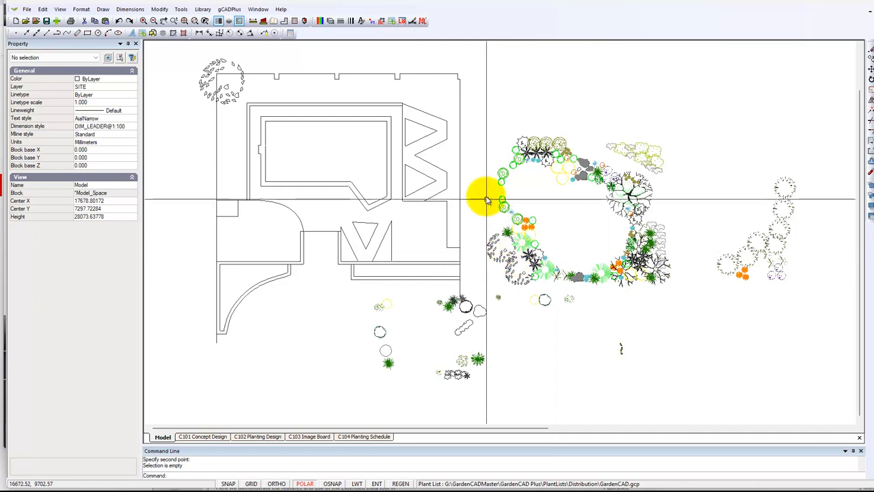
Inspect the Crepe Myrtle 'Natchez' block, then zoom out toward the plant legend
left_click(646, 199)
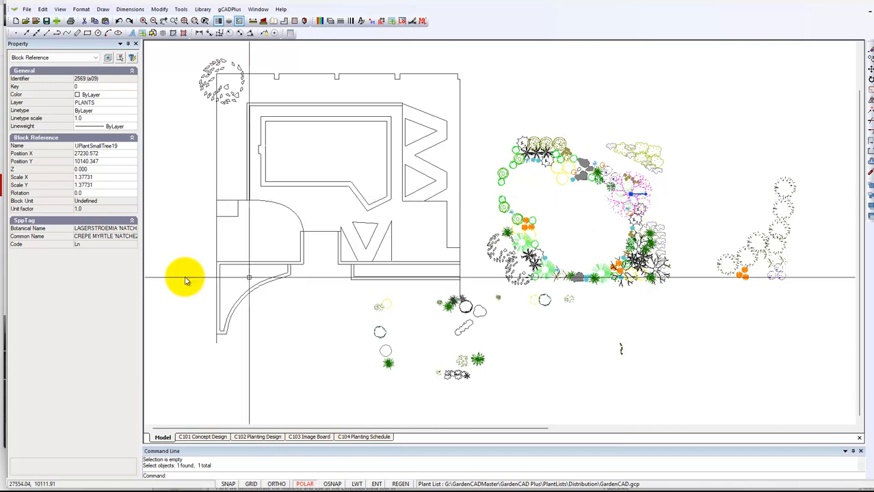
key("Escape")
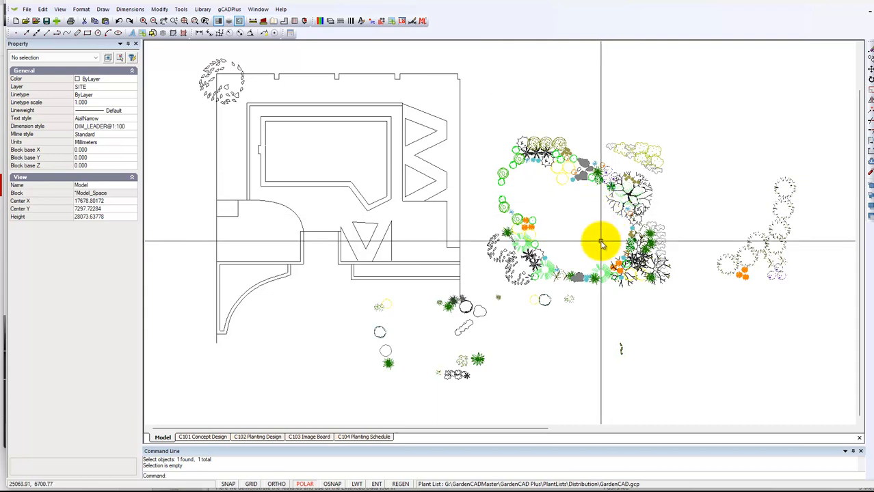
scroll(601, 243, "down", 3)
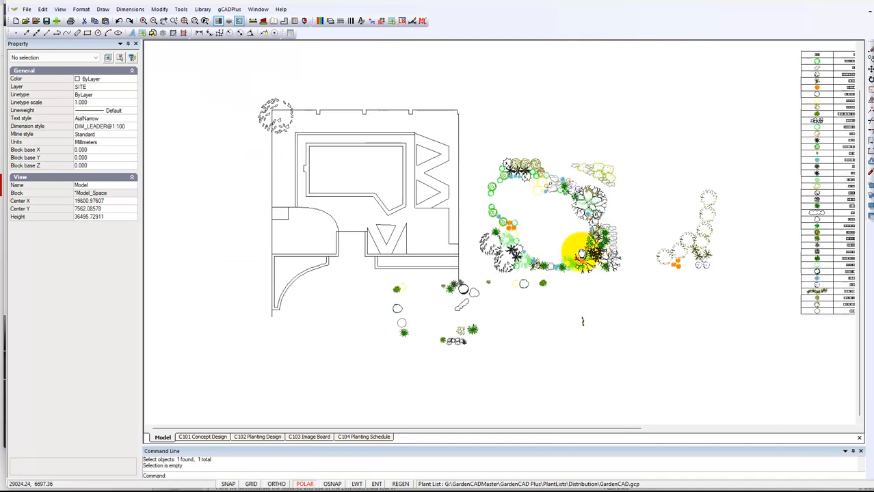
middle_click_drag(606, 243, 484, 288)
mouse_move(624, 230)
middle_mouse_down()
mouse_move(410, 255)
mouse_move(395, 266)
middle_mouse_up()
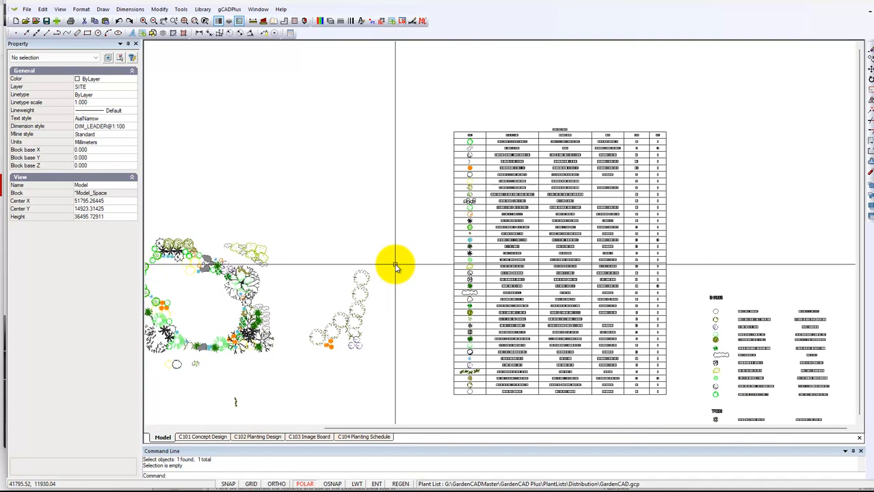
scroll(552, 200, "up", 2)
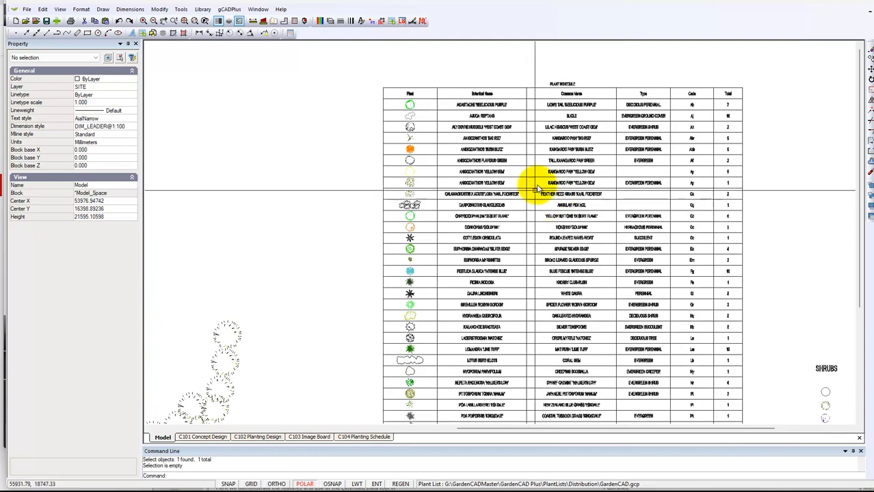
scroll(539, 169, "up", 1)
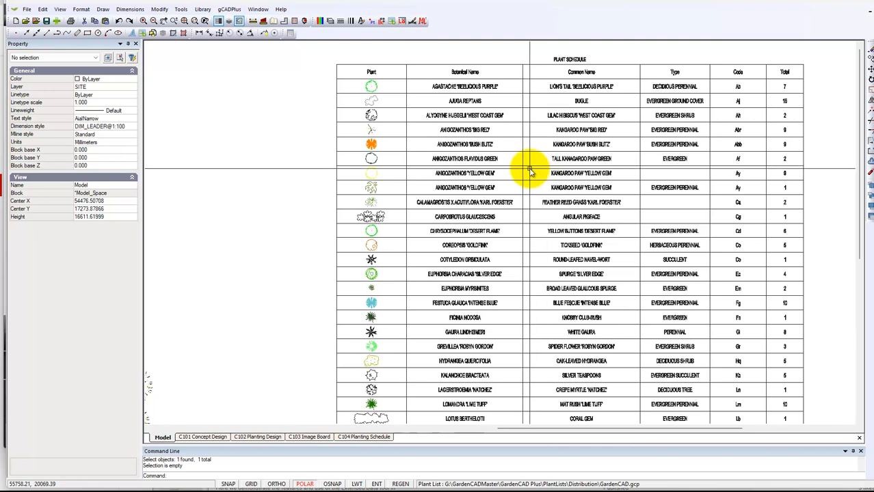
scroll(530, 171, "down", 1)
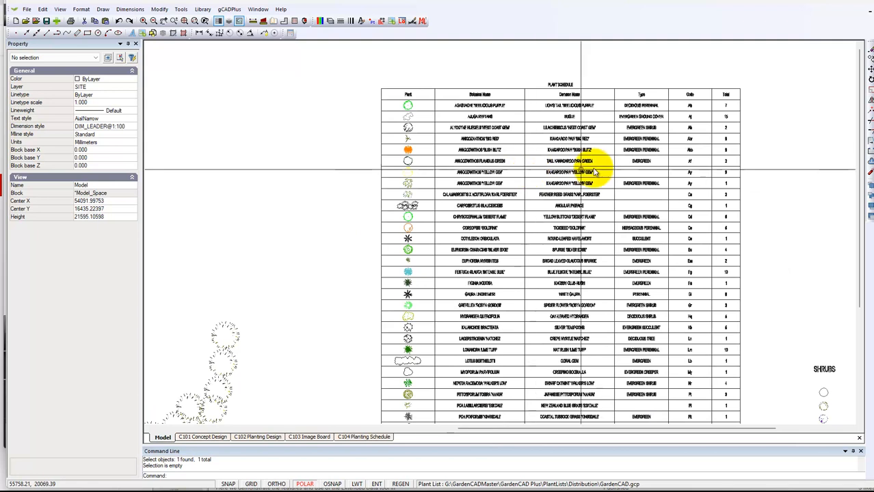
scroll(656, 133, "up", 2)
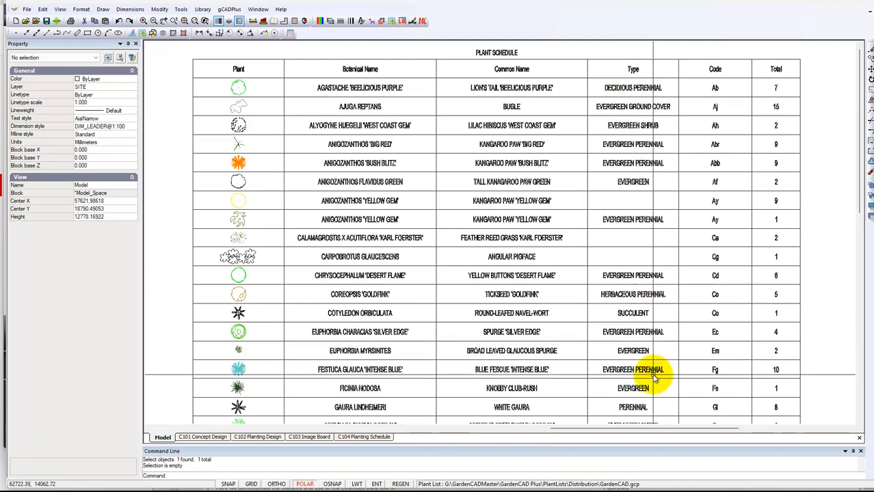
scroll(653, 376, "down", 1)
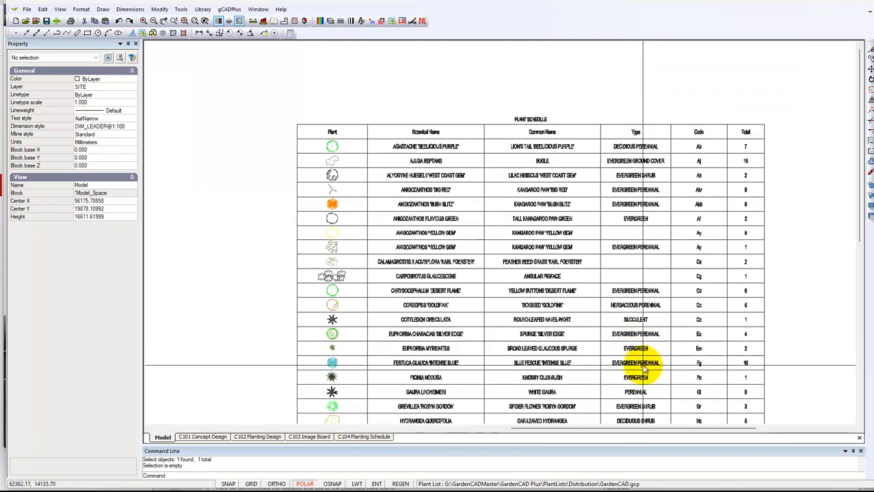
middle_click_drag(644, 358, 634, 248)
scroll(627, 251, "down", 1)
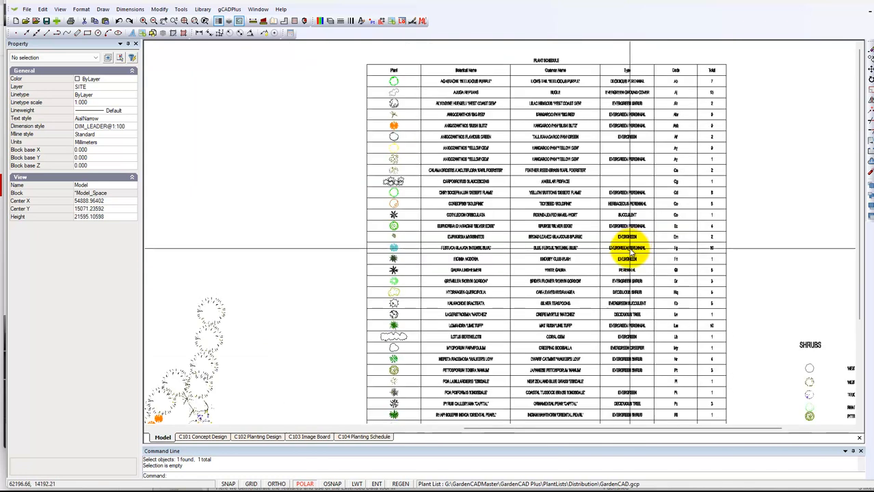
mouse_move(713, 329)
middle_mouse_down()
mouse_move(589, 254)
mouse_move(564, 176)
mouse_move(513, 147)
mouse_move(508, 153)
middle_mouse_up()
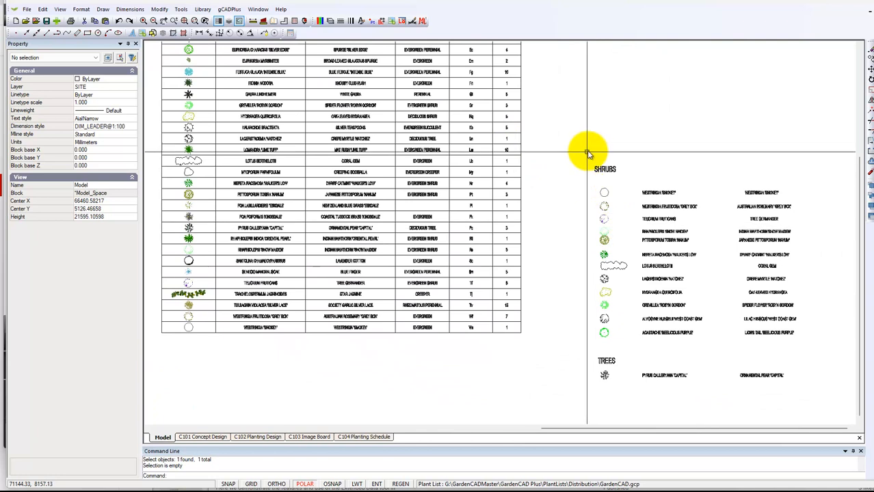
scroll(698, 299, "up", 1)
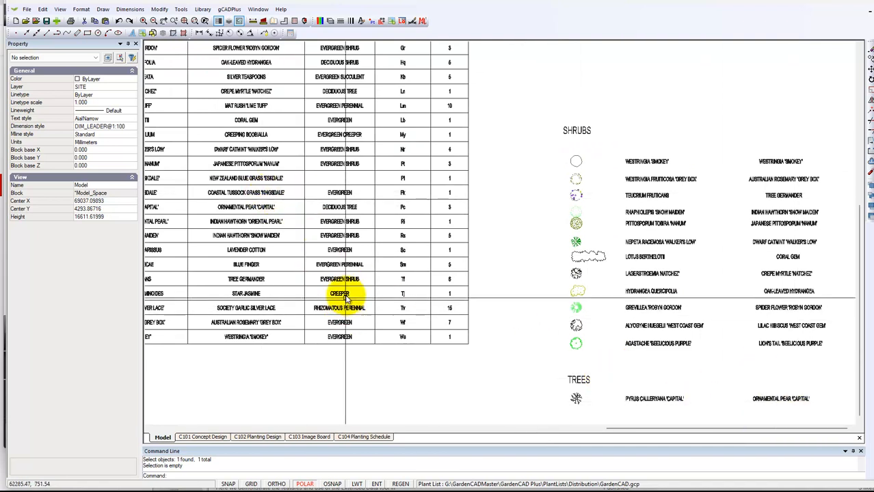
scroll(387, 309, "down", 1)
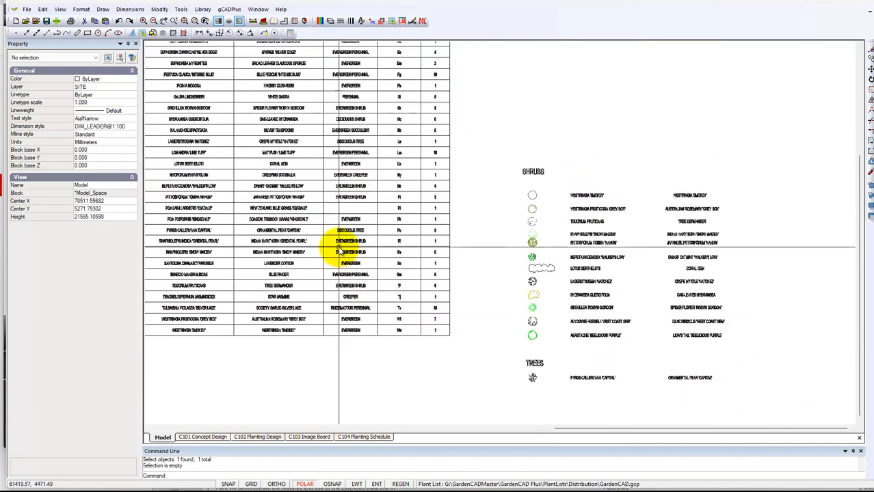
left_click(347, 254)
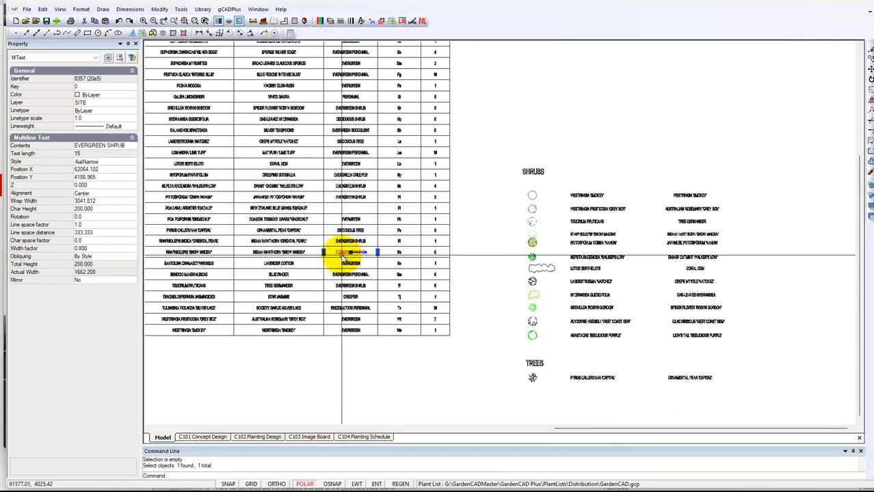
key("Escape")
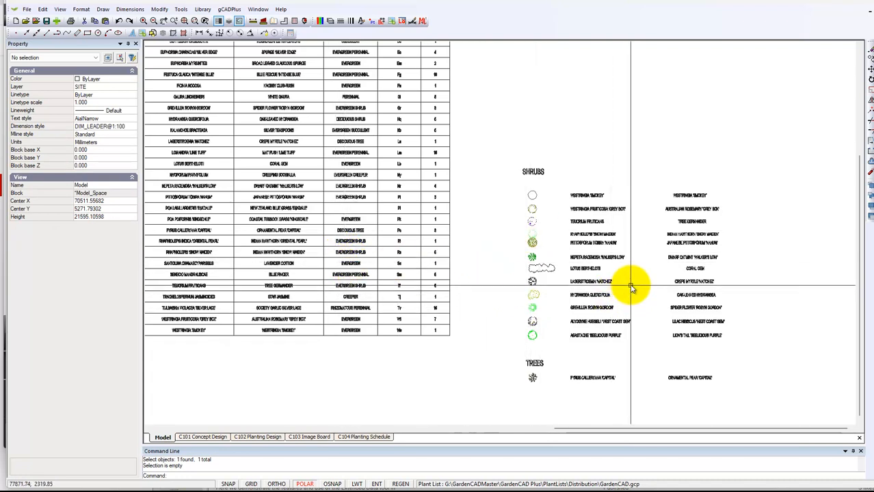
scroll(507, 326, "down", 1)
Crossing-select the plant legend and move it beside the site plan
scroll(508, 326, "down", 1)
mouse_move(497, 341)
middle_mouse_down()
mouse_move(524, 326)
mouse_move(637, 297)
mouse_move(747, 299)
middle_mouse_up()
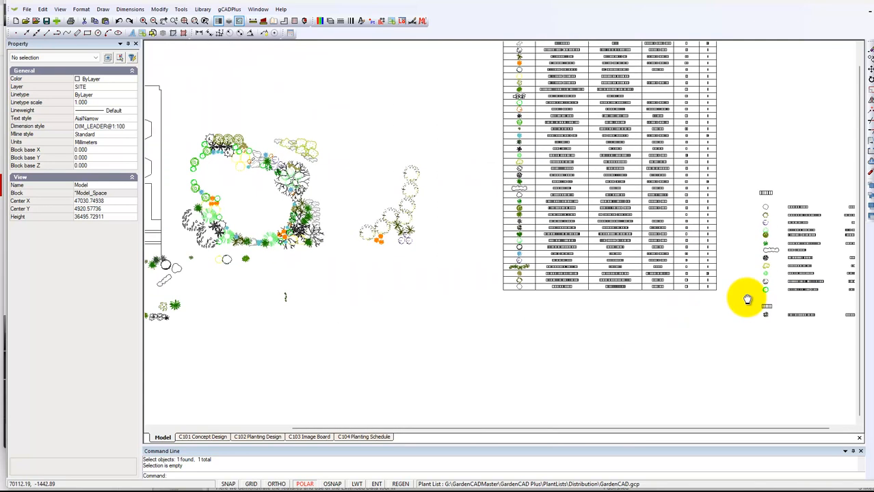
middle_click_drag(199, 298, 406, 343)
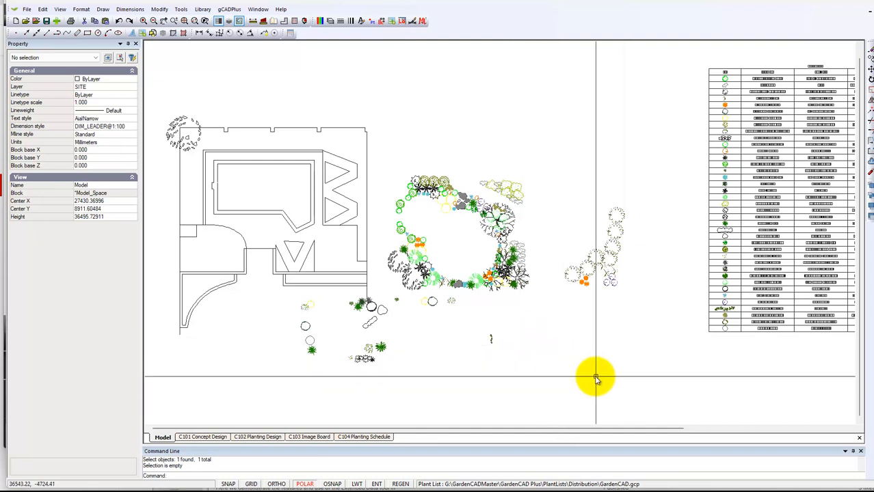
scroll(597, 378, "down", 2)
middle_click_drag(615, 380, 470, 338)
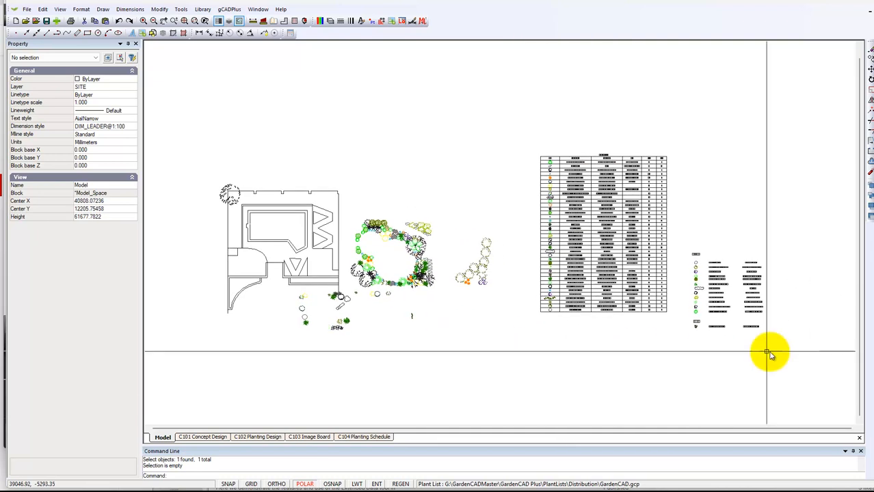
left_click_drag(791, 348, 688, 240)
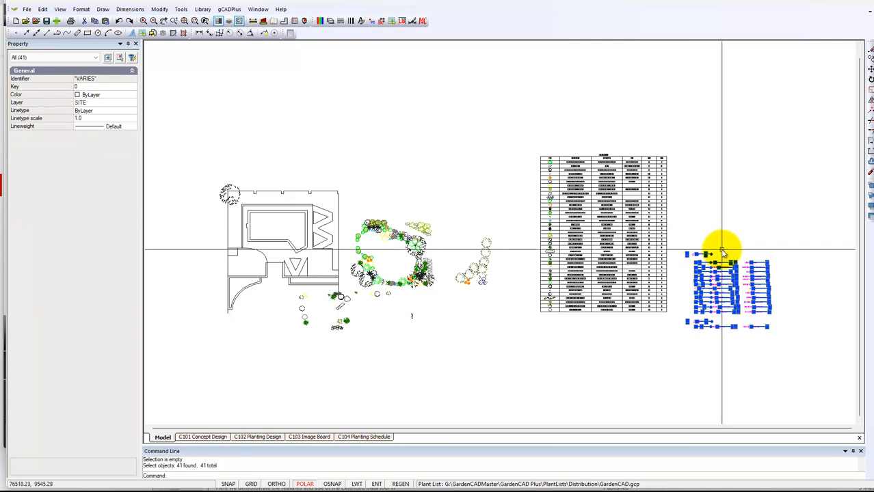
right_click(719, 251)
left_click(747, 301)
left_click(711, 281)
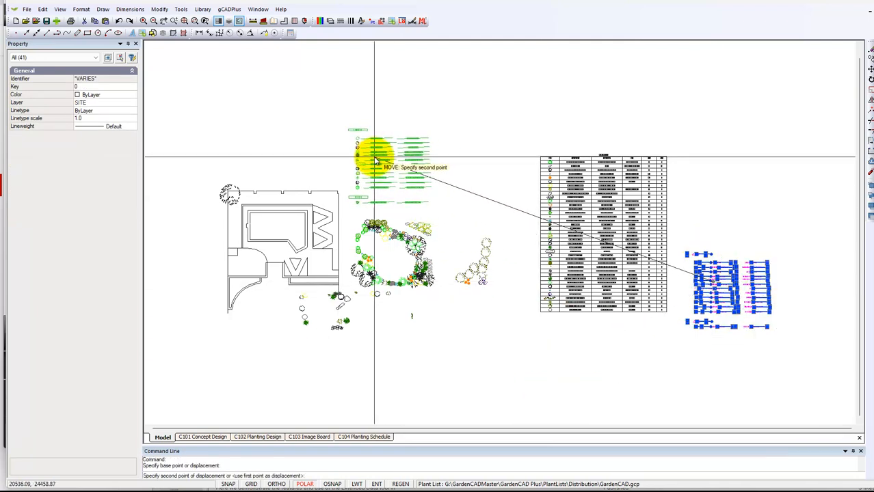
left_click(378, 160)
key("Escape")
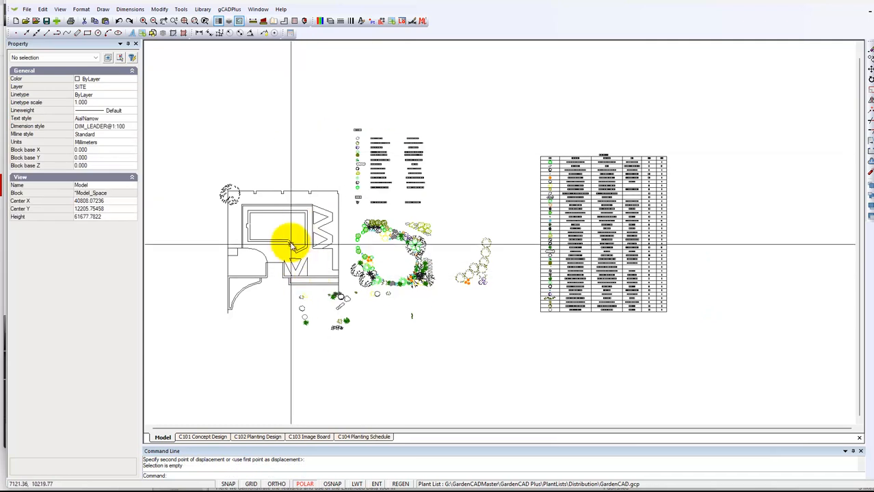
Zoom window onto the site plan and the relocated legend
right_click(332, 355)
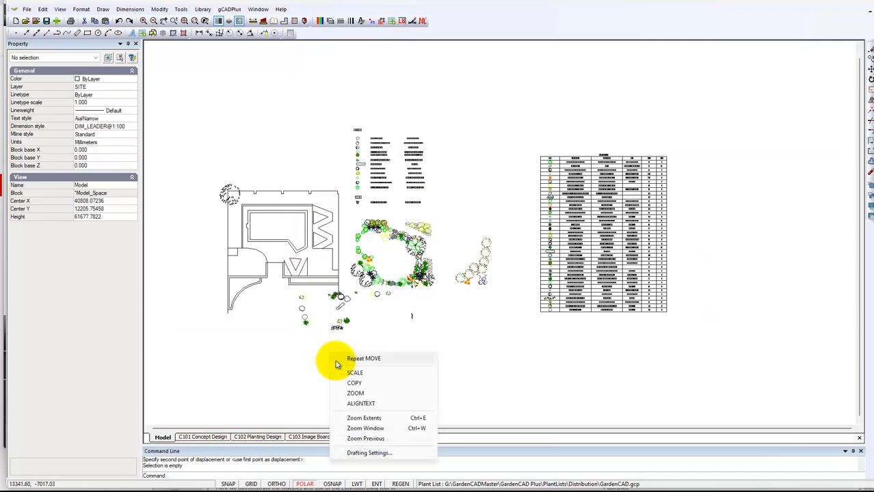
left_click(372, 428)
left_click(198, 109)
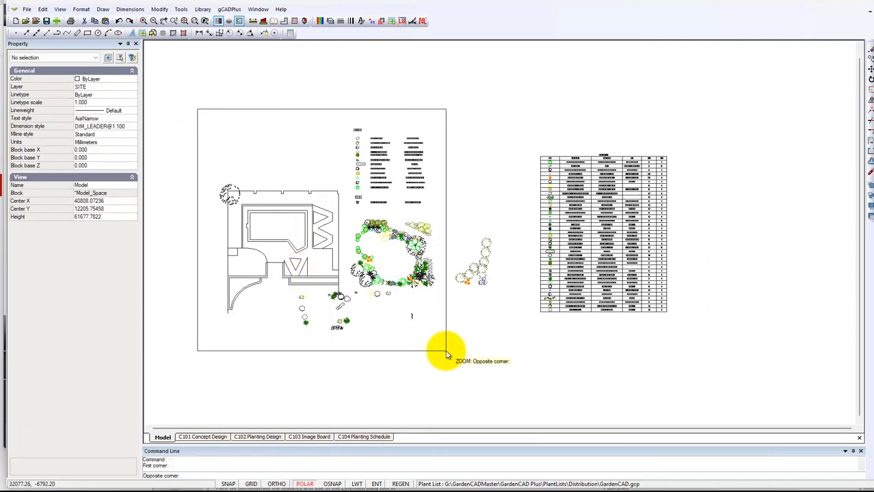
left_click(446, 354)
scroll(559, 137, "up", 3)
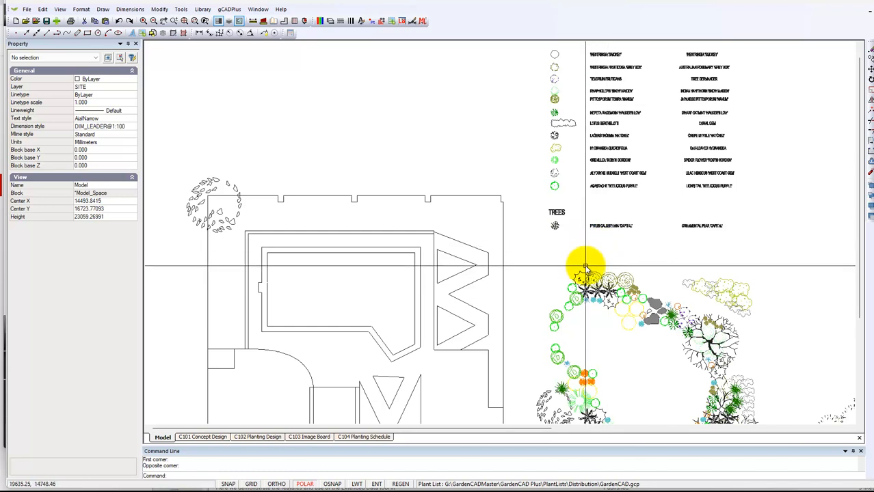
scroll(555, 231, "down", 1)
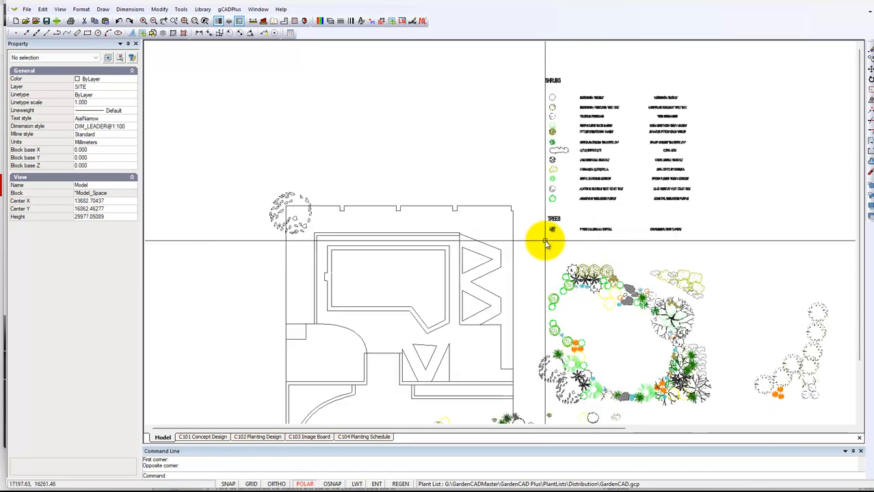
scroll(547, 241, "down", 1)
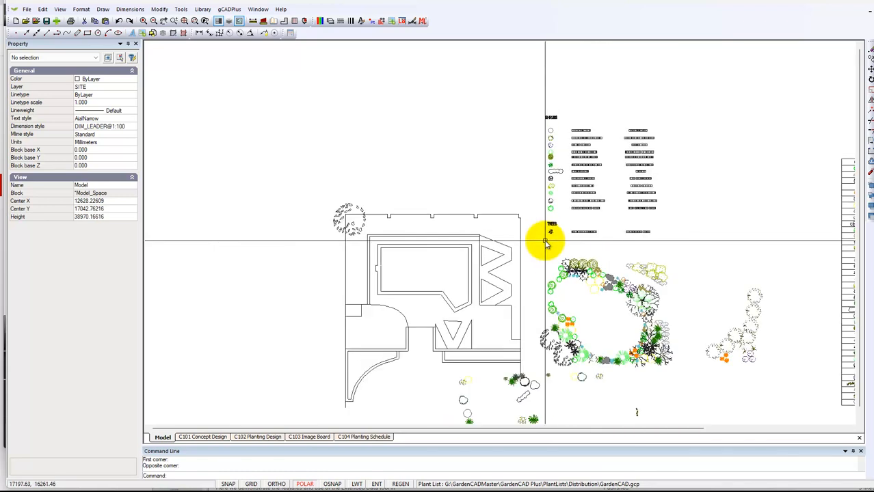
right_click(519, 240)
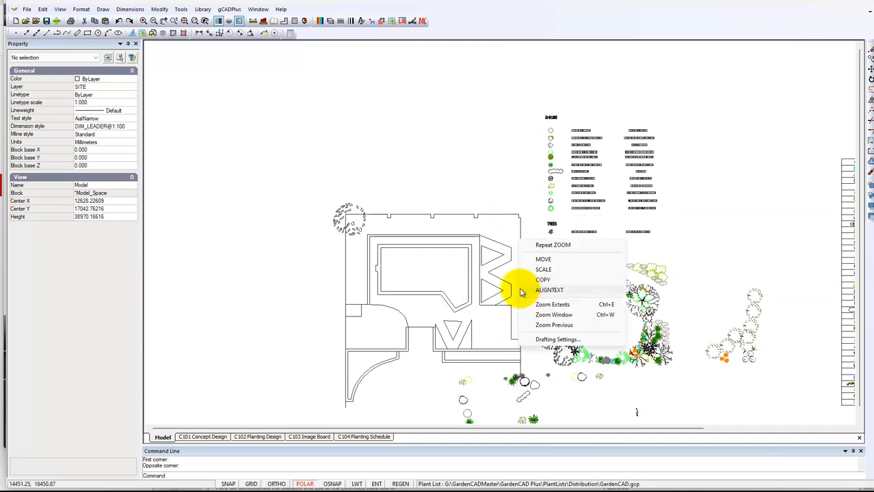
key("Escape")
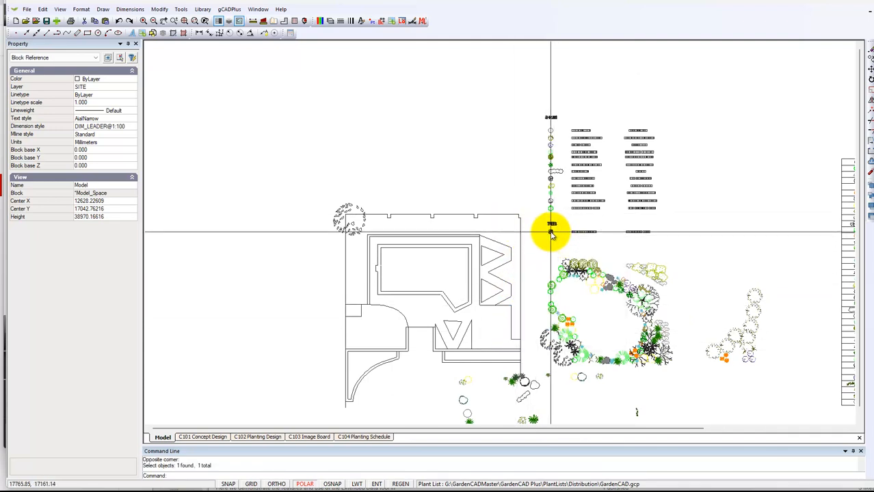
Copy the legend's ornamental pear tree to the house outline's top-right corner and select the copy
left_click(551, 232)
right_click(551, 233)
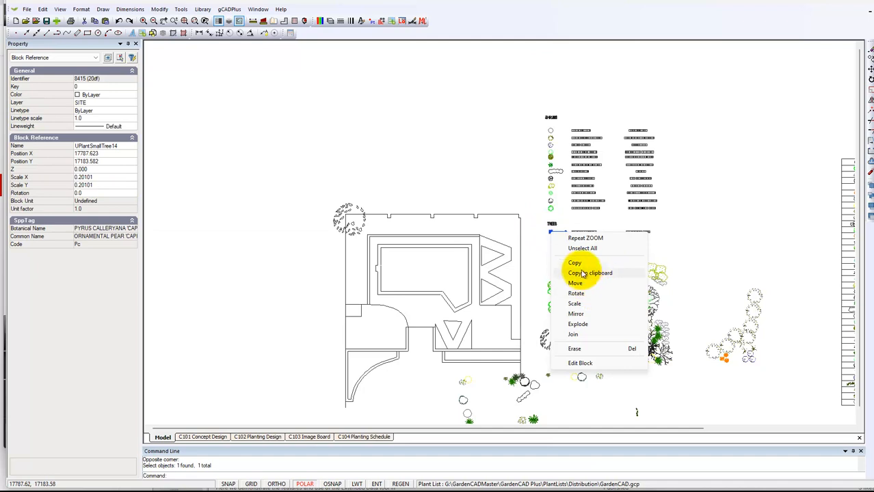
left_click(575, 265)
left_click(551, 233)
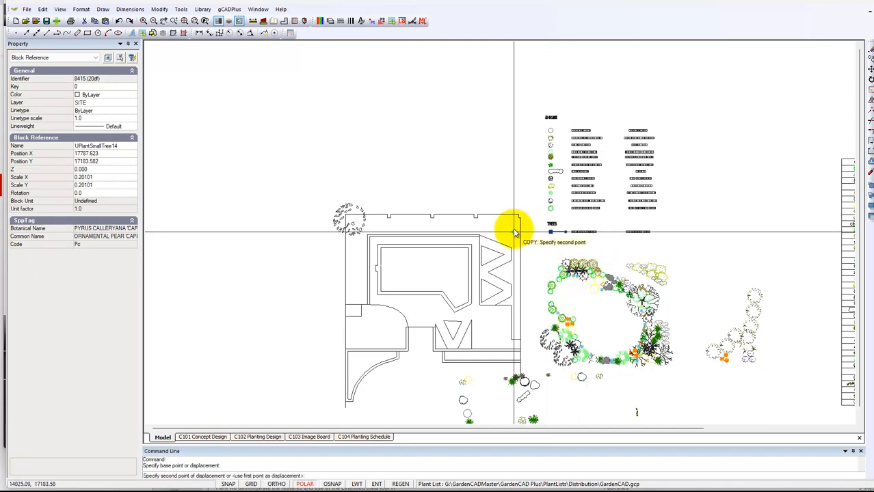
left_click(515, 225)
right_click(511, 240)
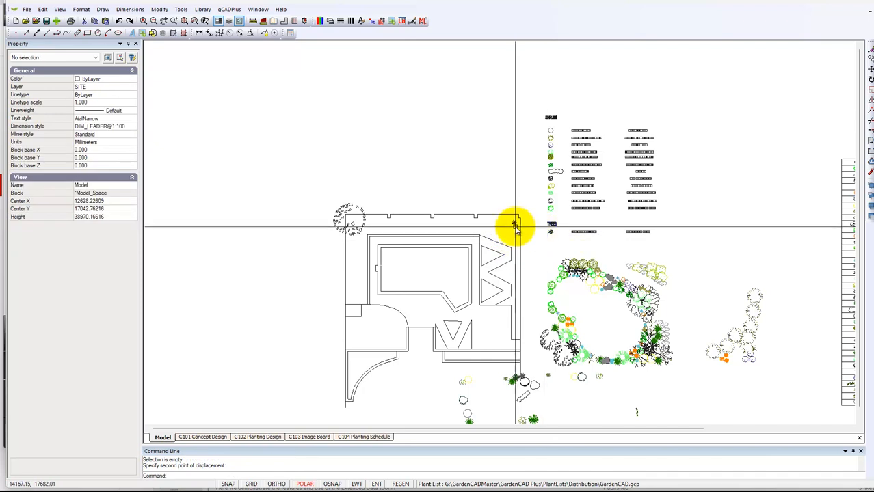
left_click(513, 224)
right_click(513, 234)
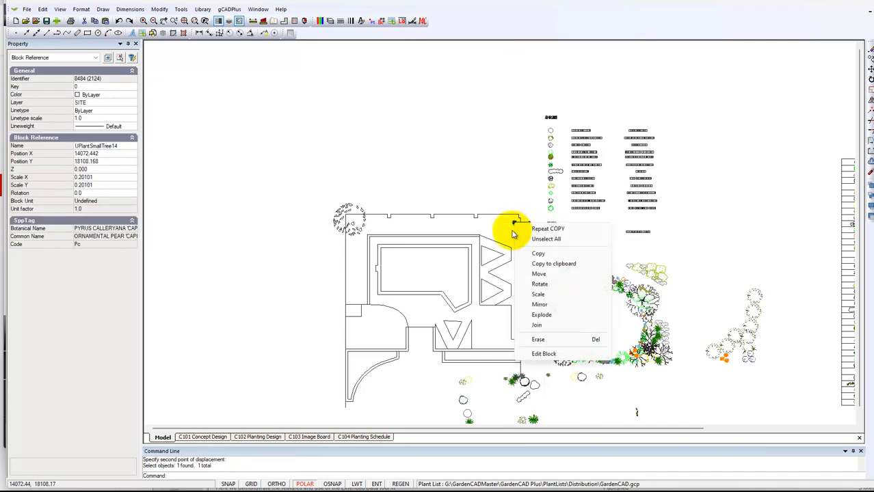
Set the copied pear tree's Scale X and Scale Y to 4 in the Property panel
left_click(538, 295)
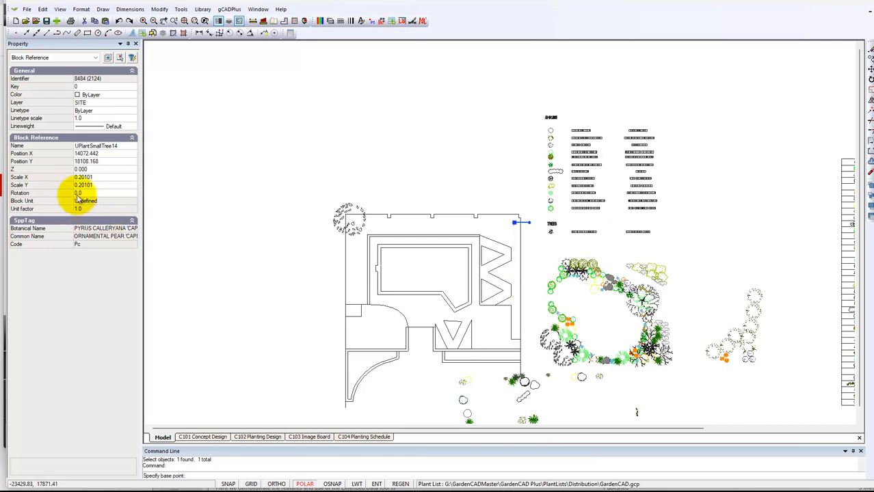
left_click(106, 177)
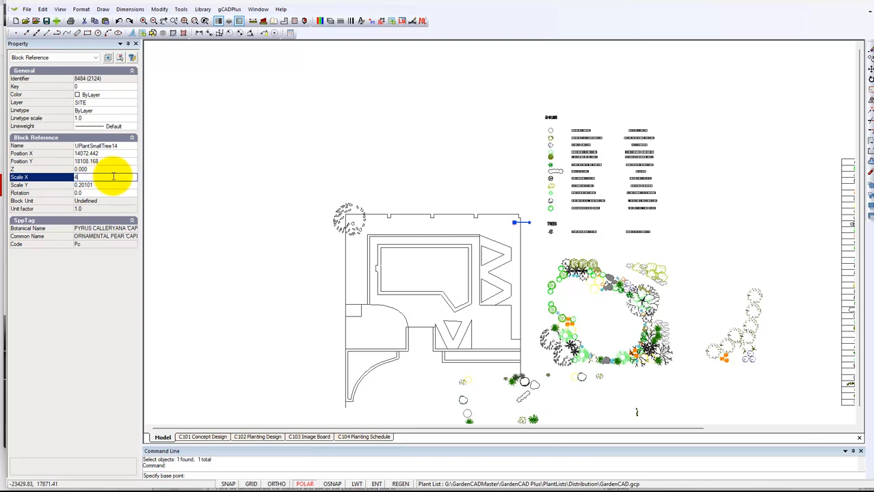
left_click(100, 185)
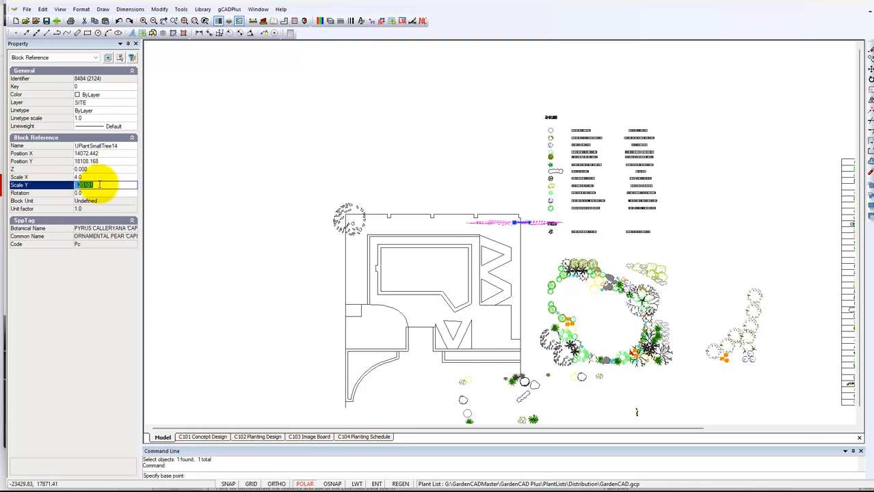
key("Return")
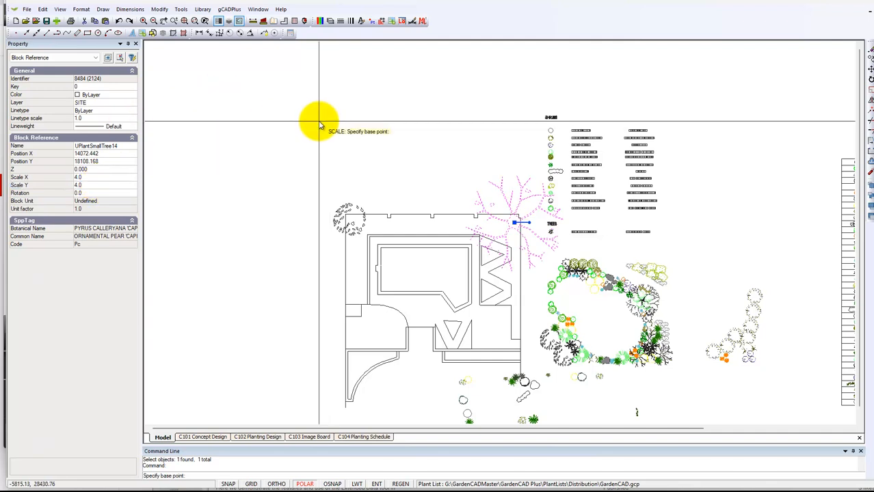
key("Escape")
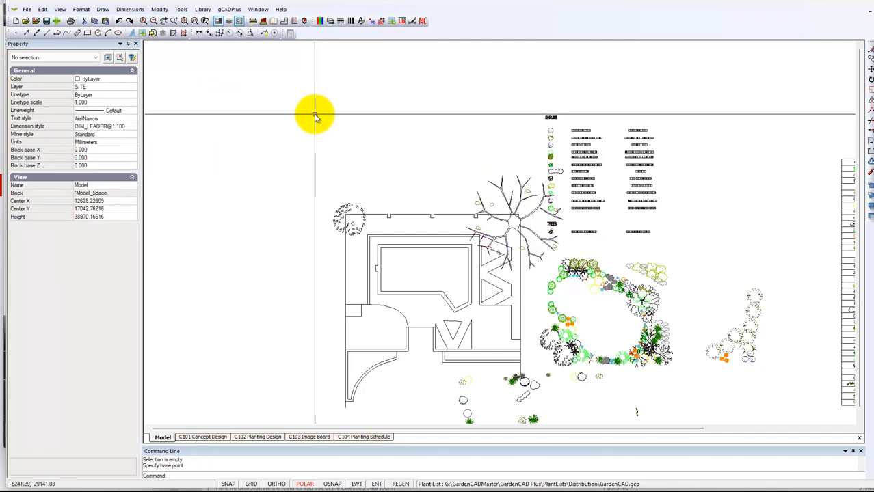
Rescale the enlarged pear tree smaller using a base point, reference point and new size point
left_click(510, 231)
right_click(455, 149)
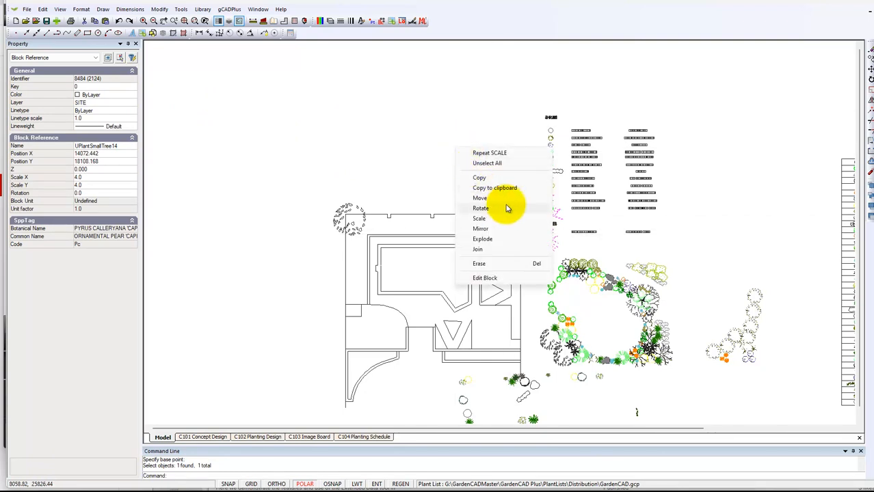
left_click(480, 219)
left_click(513, 223)
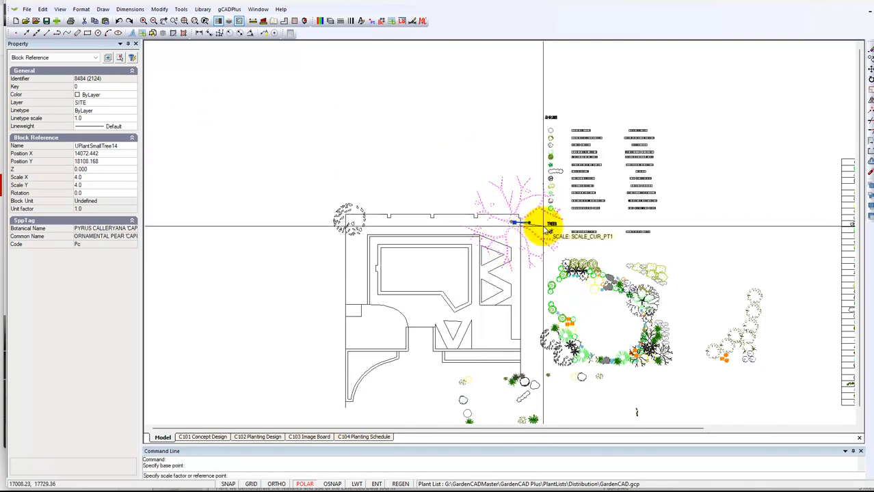
left_click(551, 224)
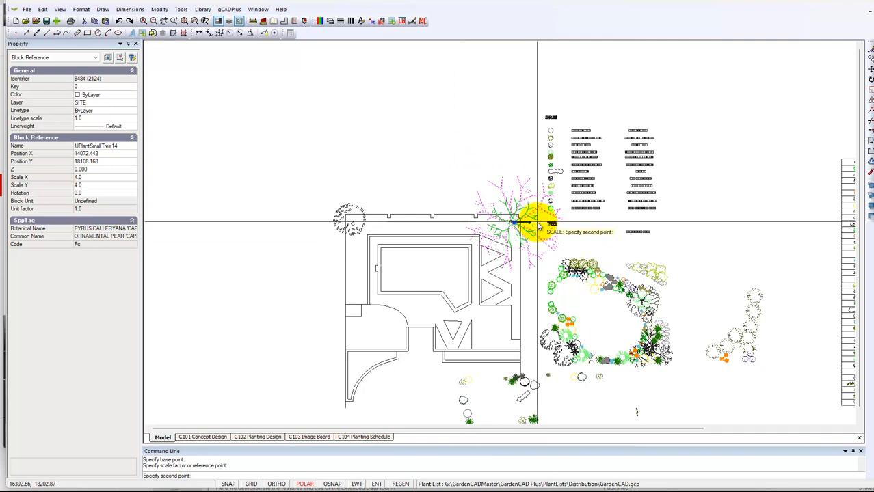
left_click(538, 224)
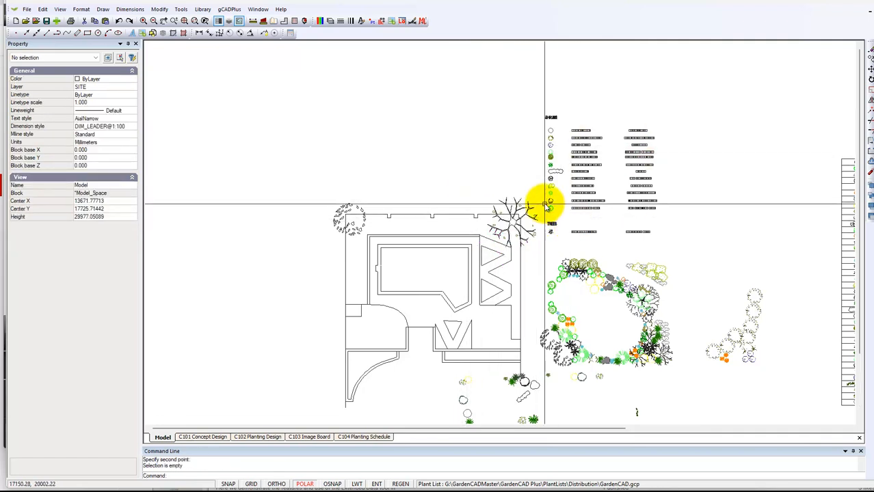
Copy the scaled pear tree to two positions further down the right-hand boundary
scroll(547, 205, "up", 3)
scroll(550, 137, "down", 3)
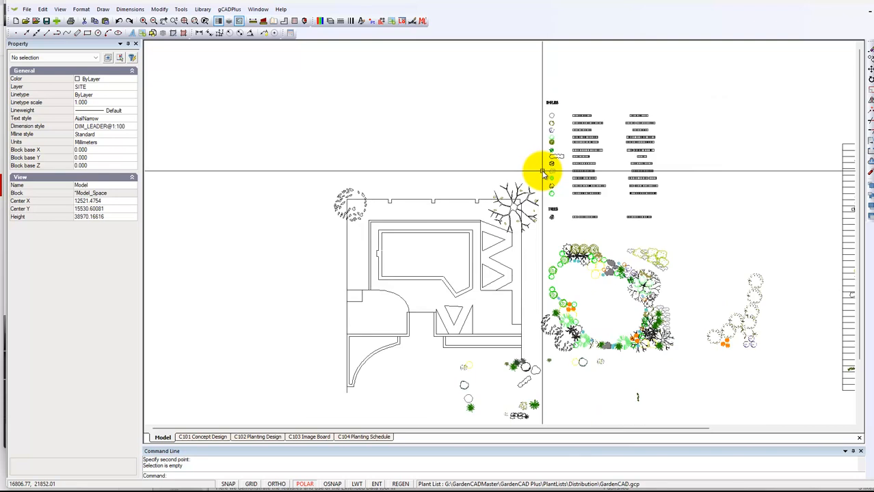
scroll(542, 172, "down", 2)
left_click(523, 201)
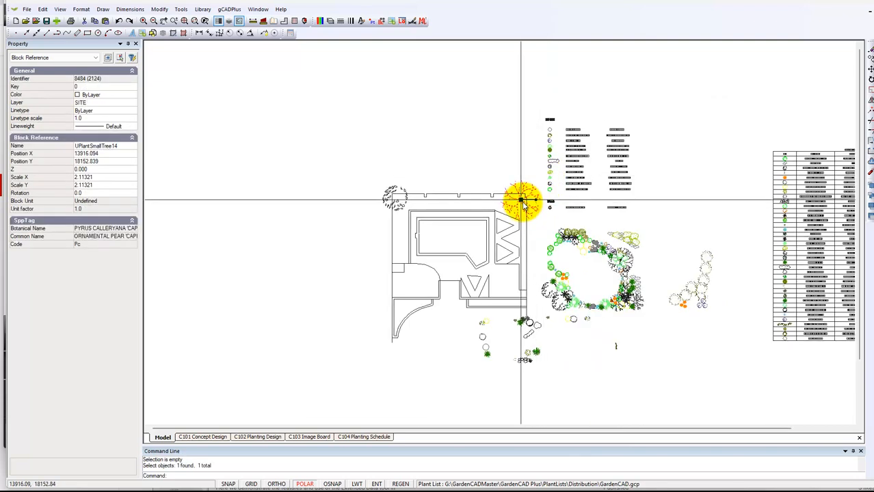
right_click(535, 202)
left_click(545, 233)
left_click(522, 198)
left_click(523, 241)
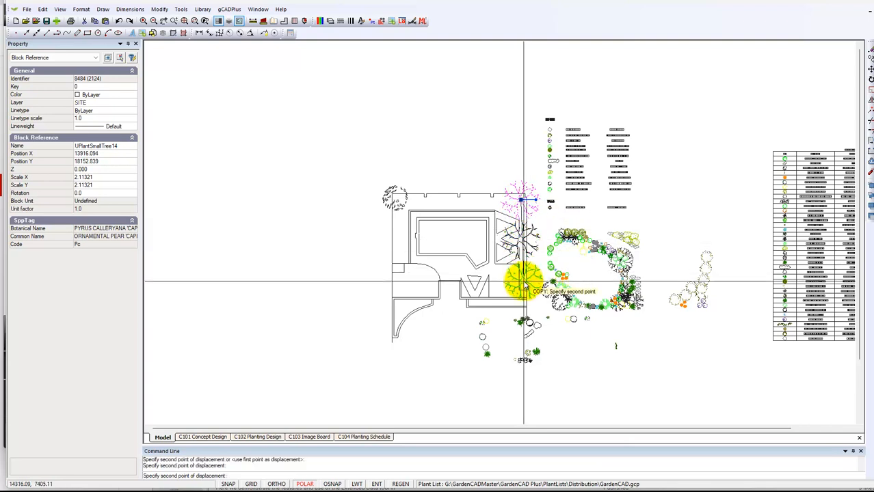
left_click(524, 281)
key("Escape")
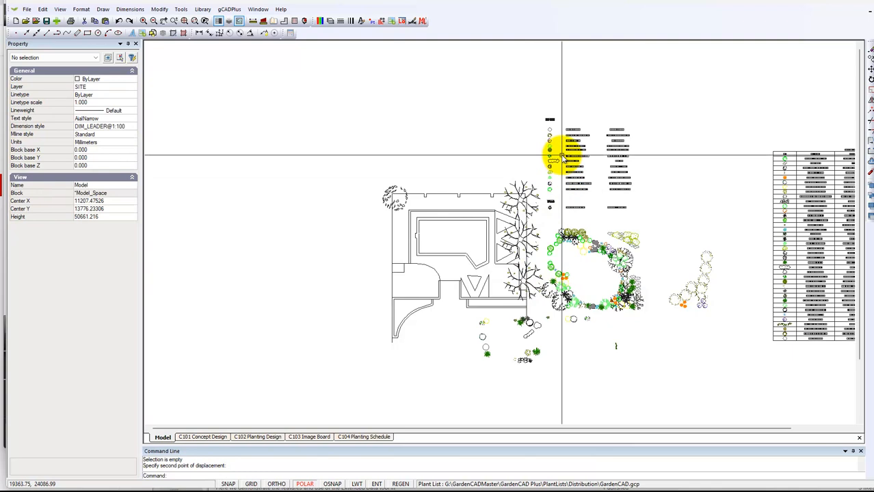
middle_click_drag(566, 211, 417, 186)
mouse_move(400, 128)
middle_mouse_down()
mouse_move(452, 142)
mouse_move(467, 196)
middle_mouse_up()
Zoom and pan until the SHRUBS/TREES legend's two name columns fill the view
scroll(471, 181, "up", 4)
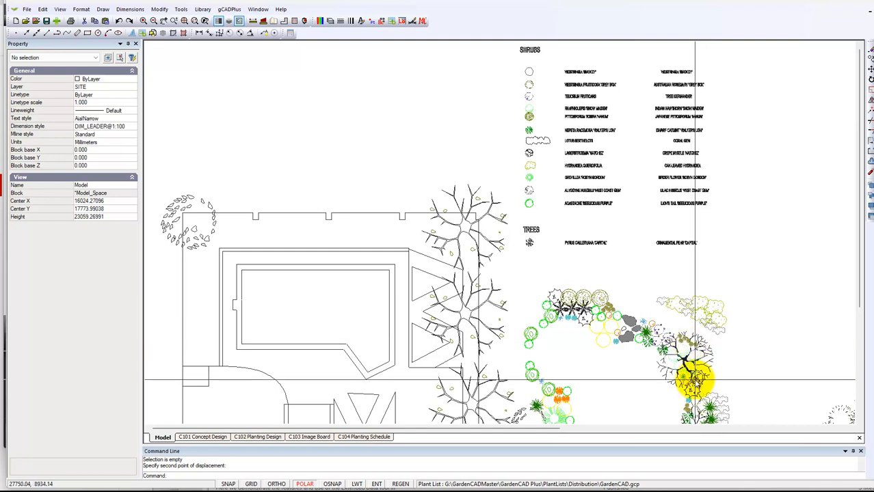
scroll(695, 380, "down", 5)
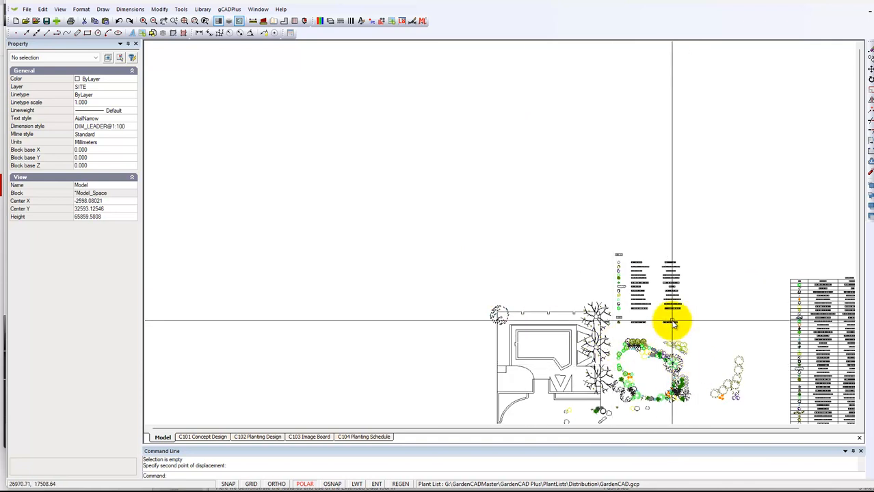
middle_click_drag(666, 316, 497, 322)
scroll(478, 298, "up", 5)
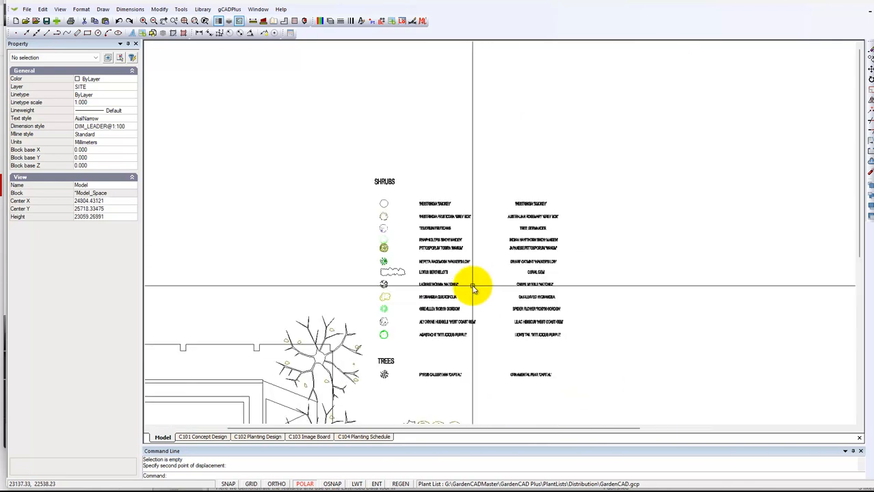
middle_click_drag(476, 287, 486, 243)
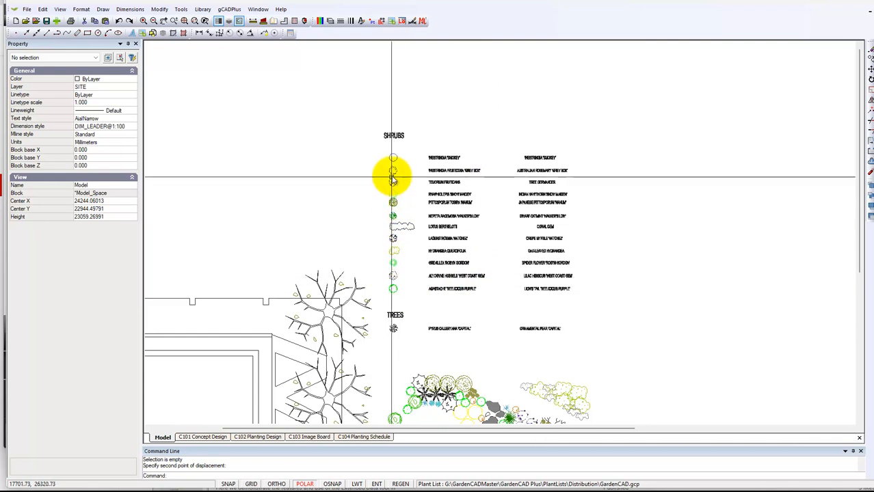
Start the Align text command from the Modify menu to align the legend text
left_click(159, 9)
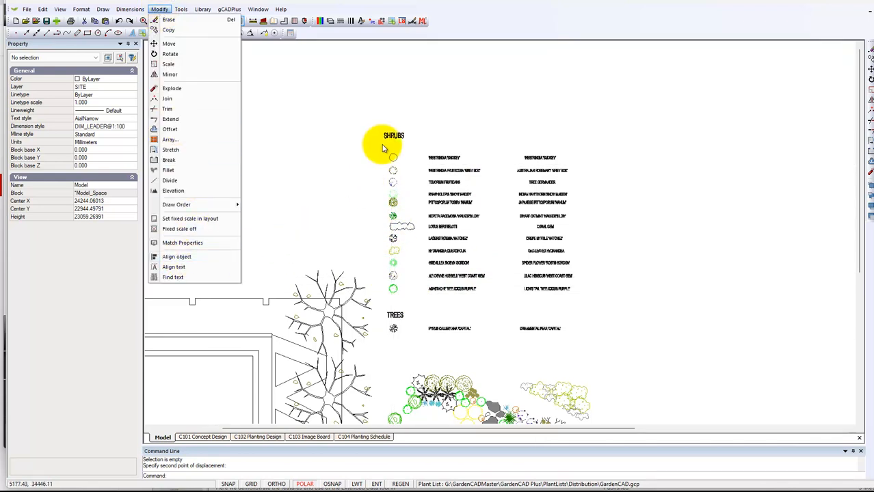
left_click(347, 190)
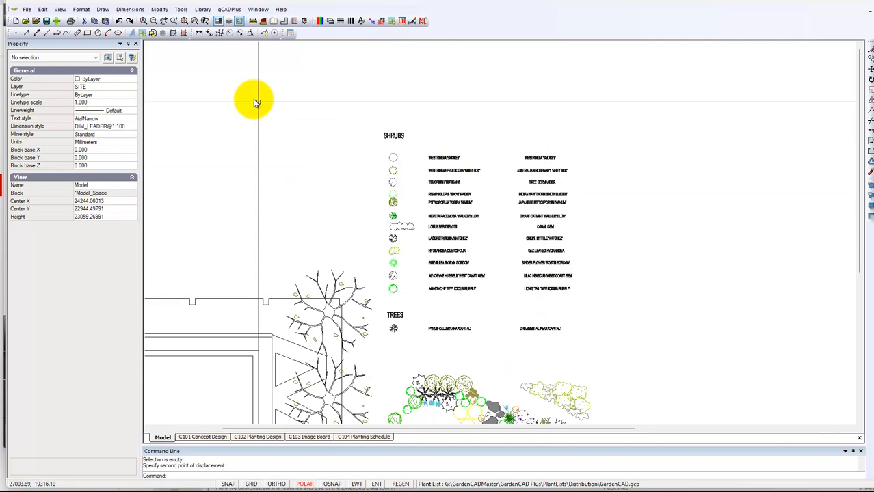
left_click(160, 10)
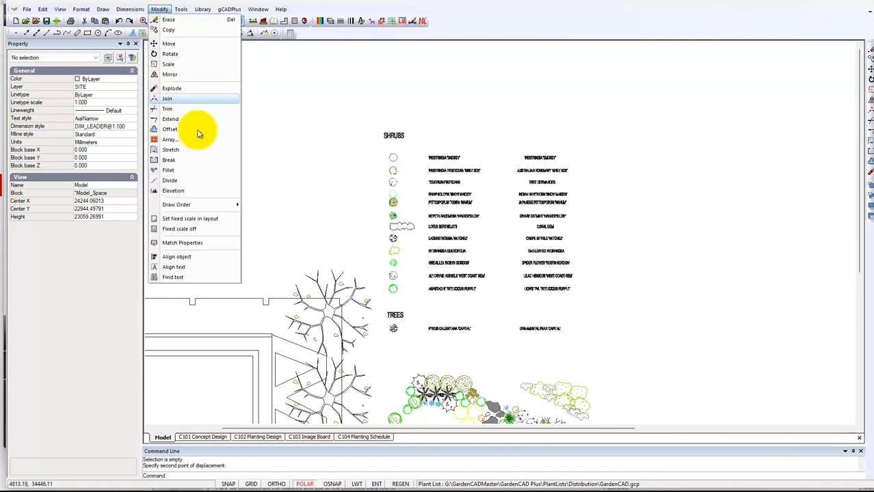
left_click(177, 267)
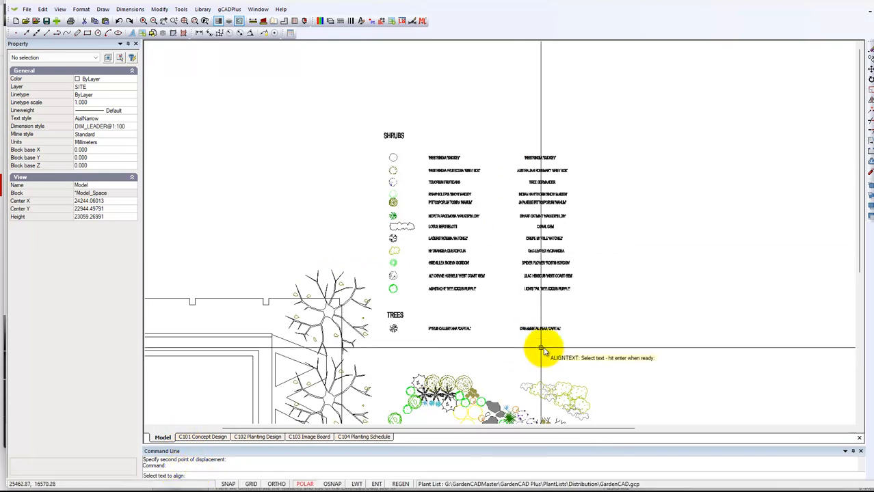
Window-select the legend's common-name texts and left-align them to a picked base point
left_click(601, 341)
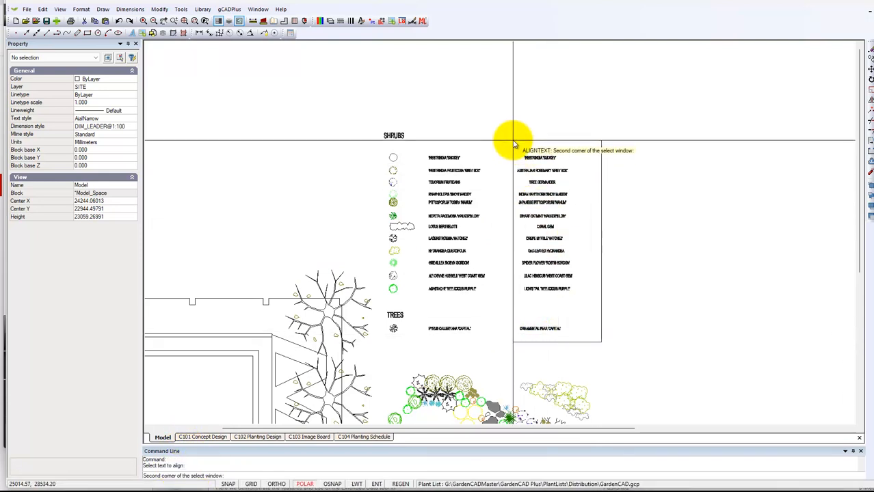
left_click(512, 137)
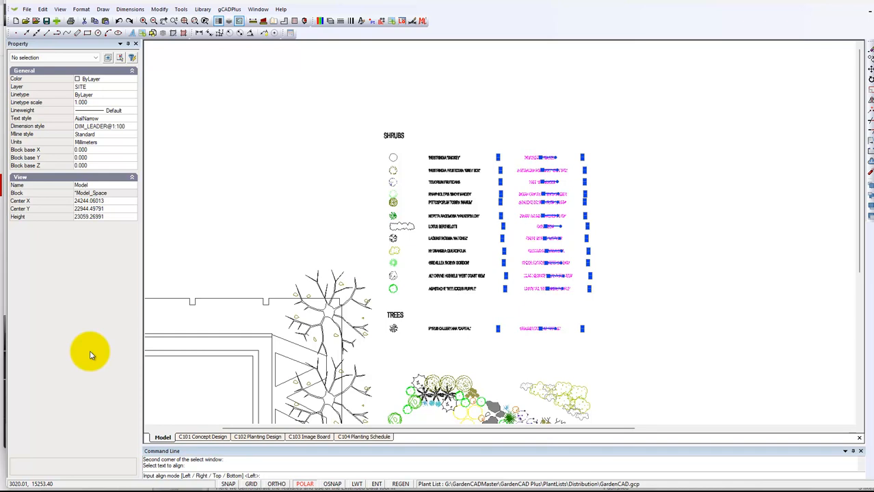
key("Return")
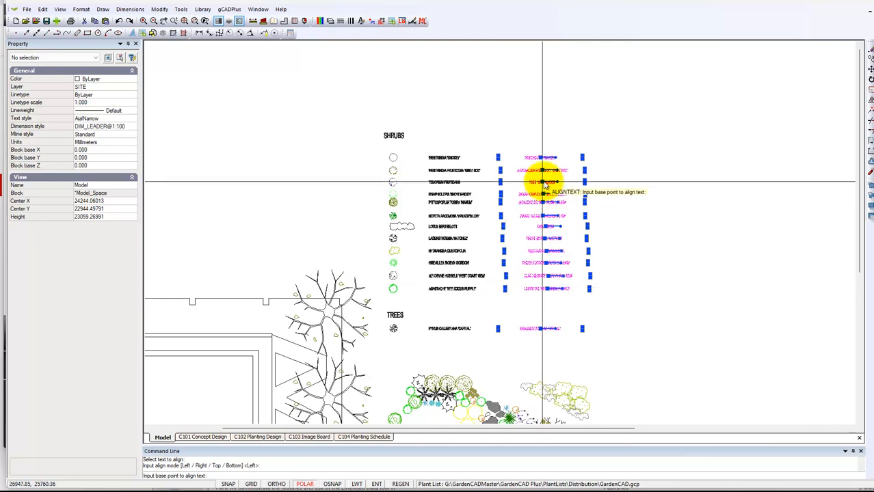
left_click(541, 159)
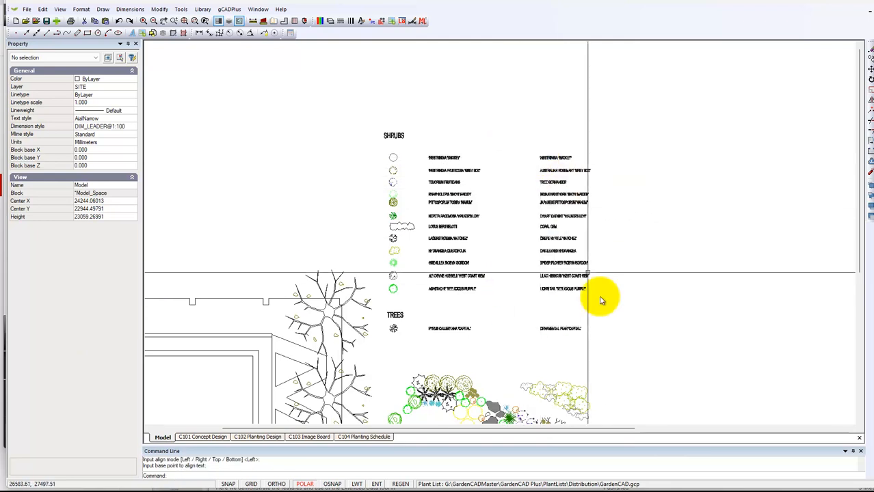
Move the 13 common-name texts left, closer to the botanical-name column
left_click_drag(649, 358, 526, 137)
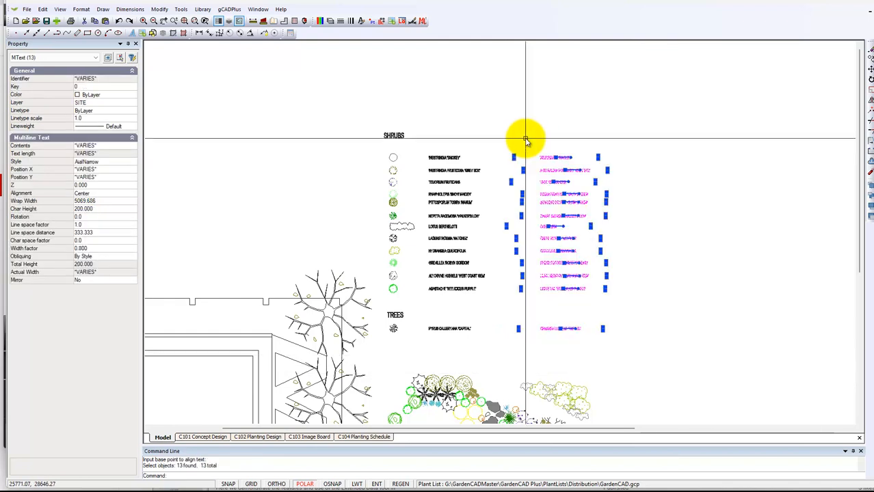
right_click(570, 141)
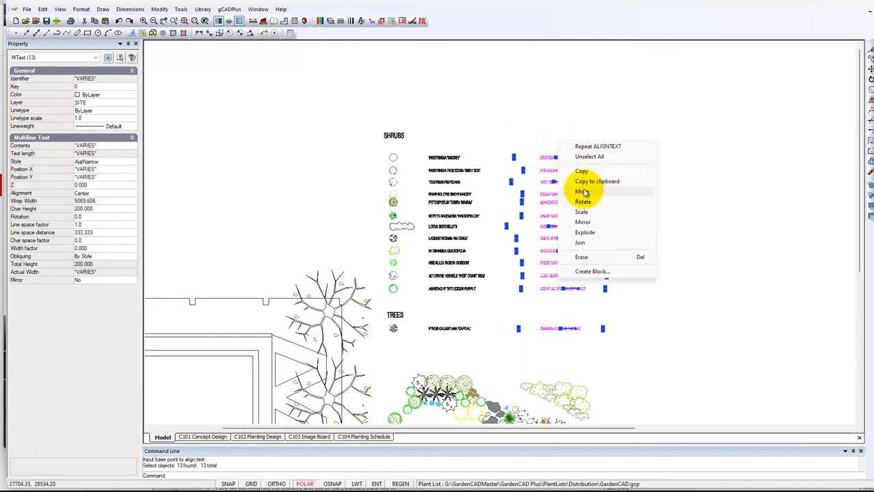
left_click(583, 192)
left_click(548, 226)
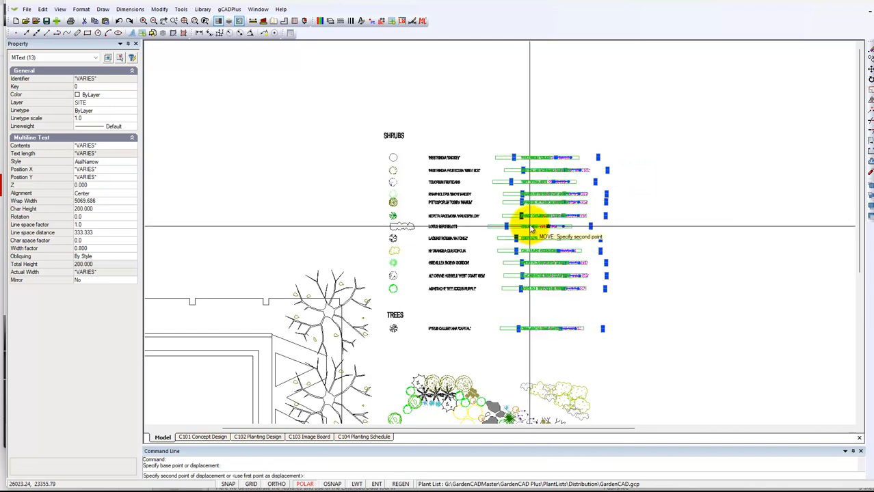
left_click(530, 226)
left_click_drag(610, 320, 550, 167)
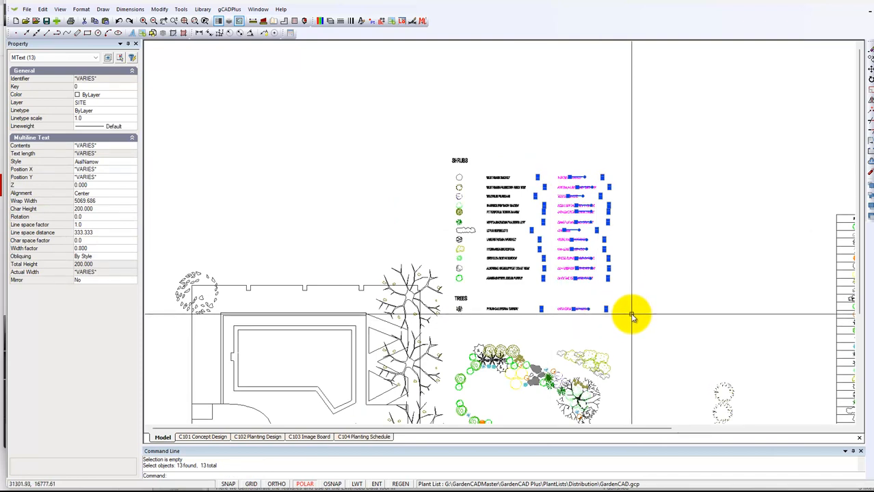
key("Escape")
scroll(631, 316, "down", 3)
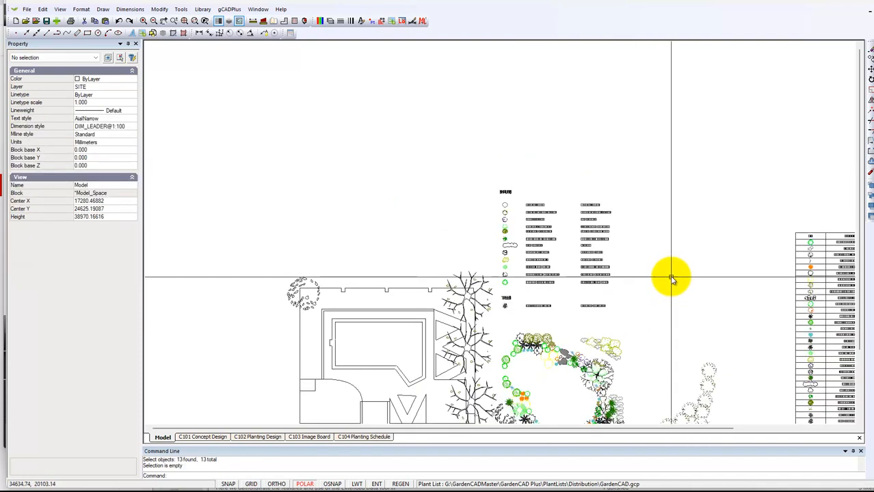
middle_click_drag(654, 283, 673, 190)
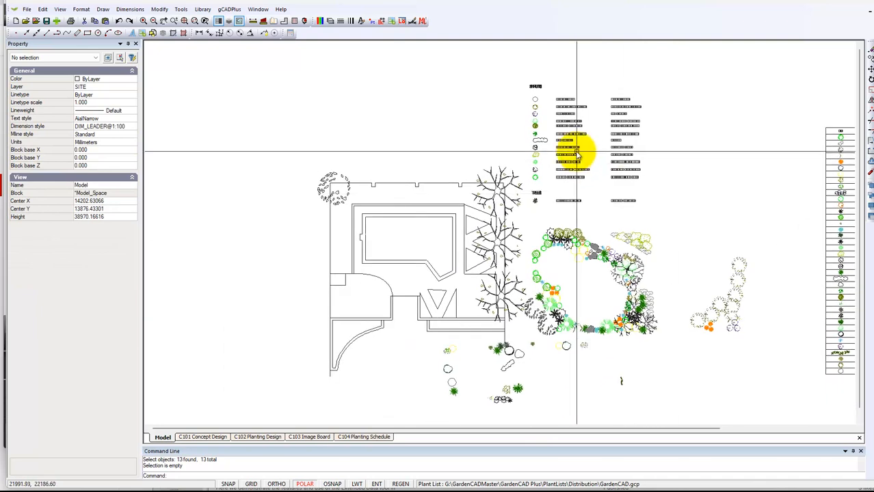
scroll(576, 152, "up", 3)
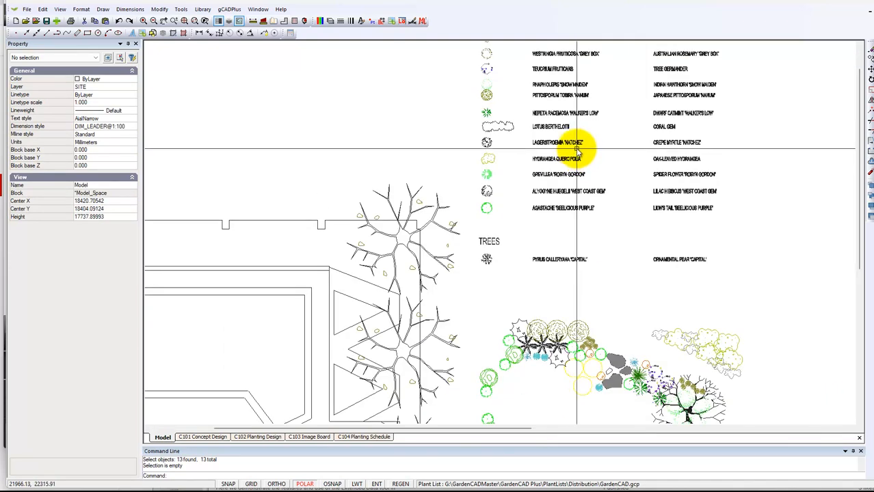
scroll(577, 150, "down", 2)
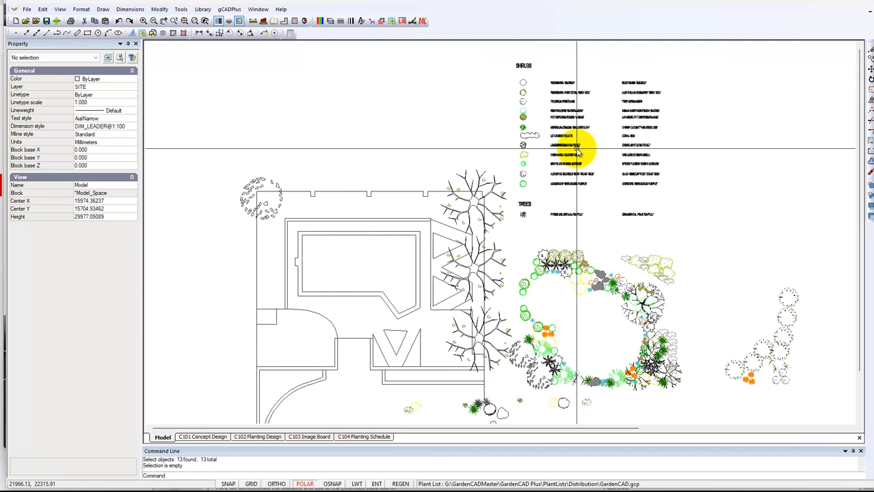